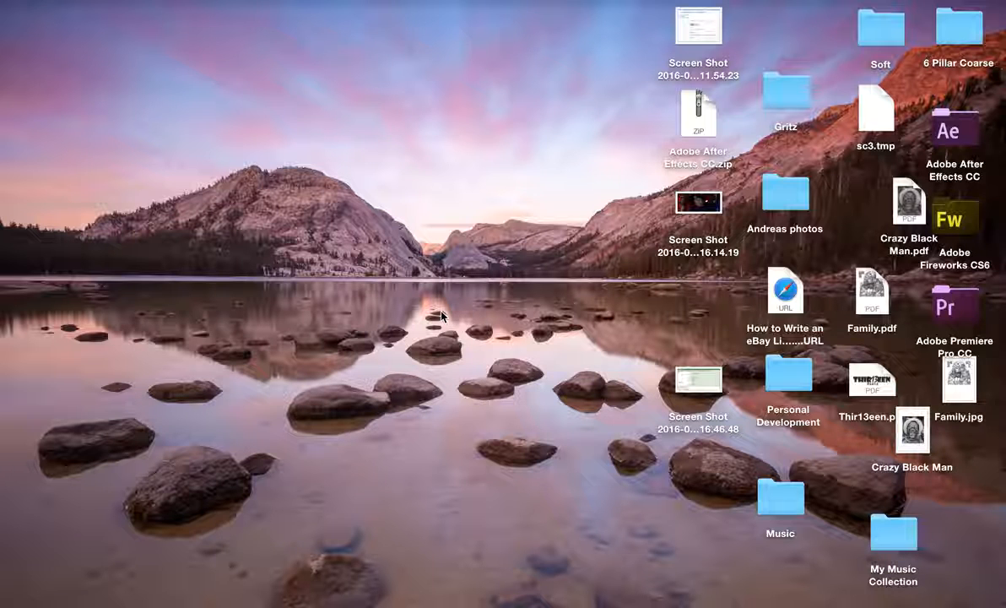
# Switch to Logic Pro X, dismiss the missing Ozone 3 plug-in alert and enlarge the tracks area above the mixer
pyautogui.moveTo(456, 583)
pyautogui.moveTo(532, 595)
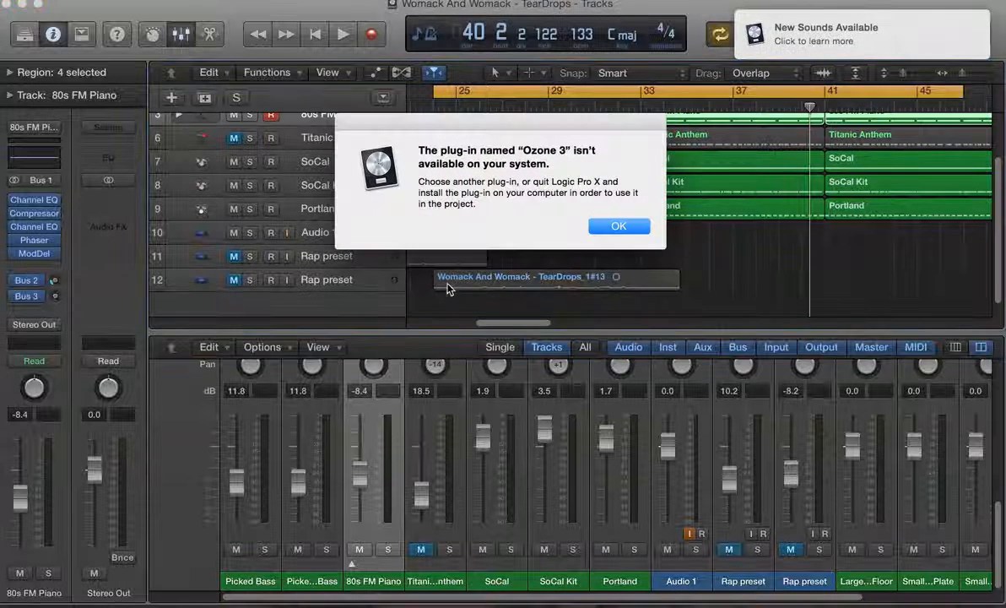
pyautogui.click(619, 226)
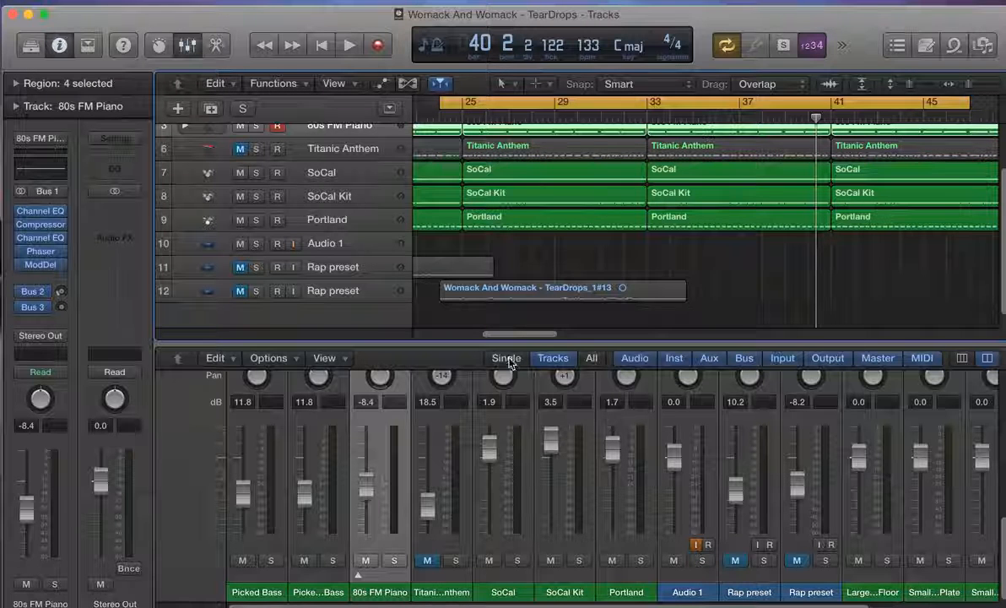
pyautogui.moveTo(509, 345); pyautogui.dragTo(509, 401)
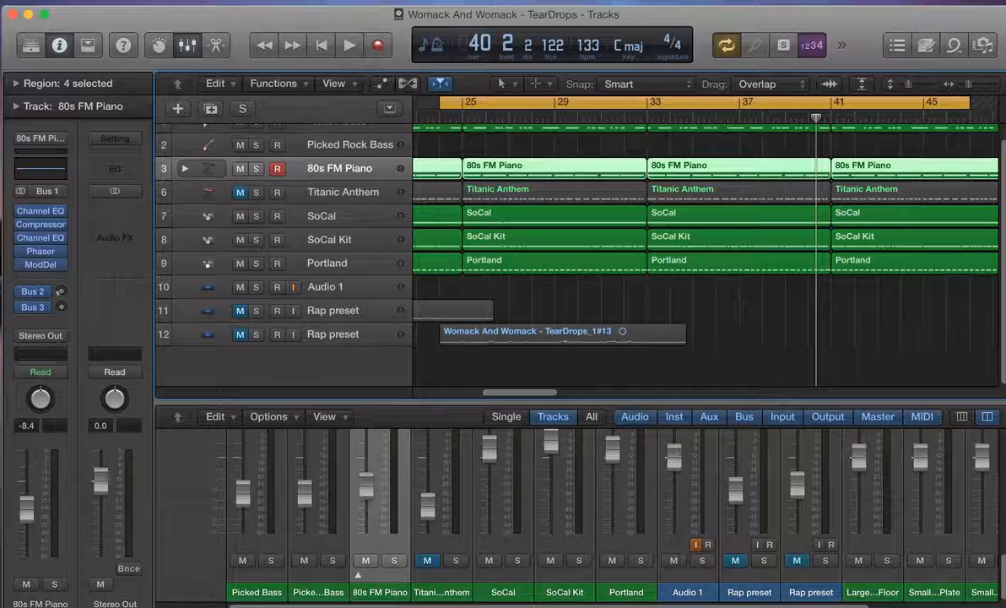
# Create a new project with 16 software instrument tracks that use Kontakt 5
pyautogui.click(124, 0)
pyautogui.click(135, 4)
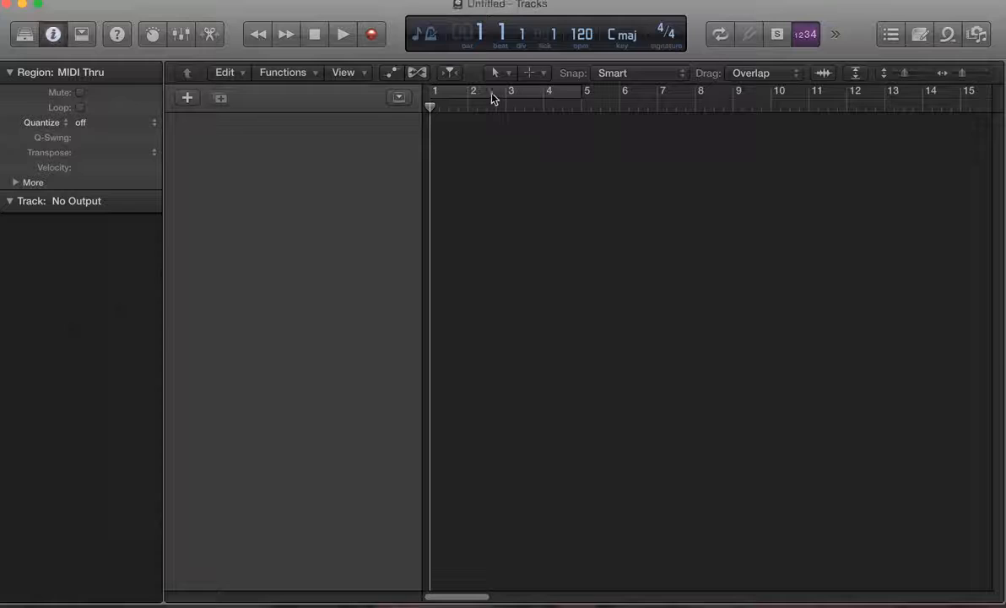
pyautogui.click(532, 253)
pyautogui.write('16')
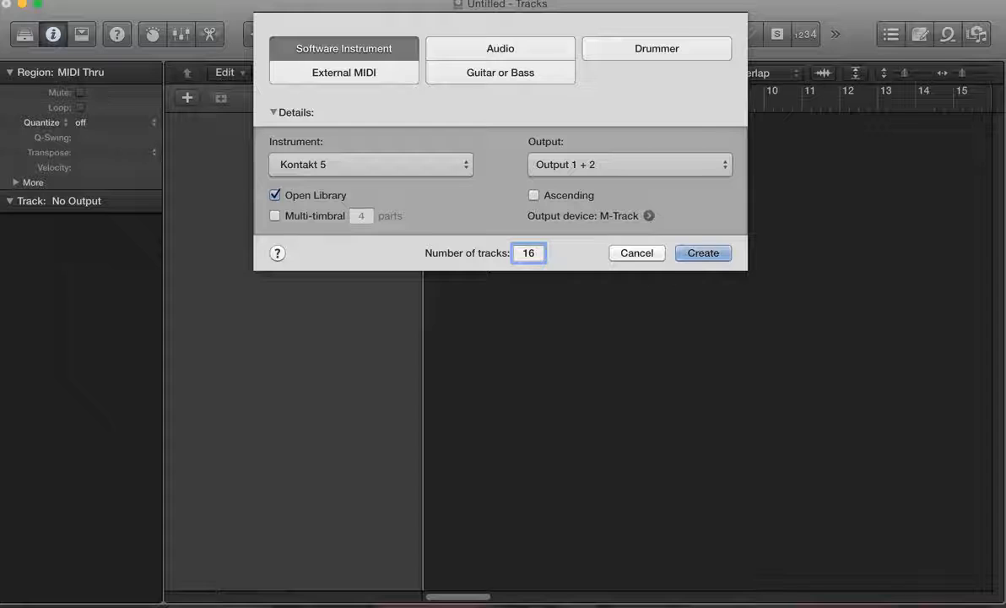
pyautogui.press('Return')
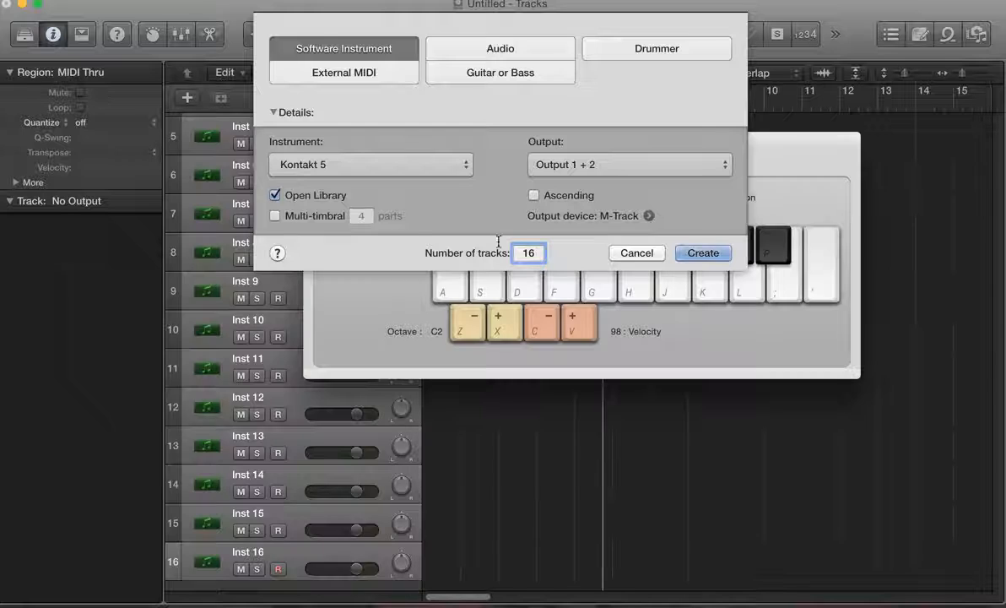
pyautogui.click(314, 141)
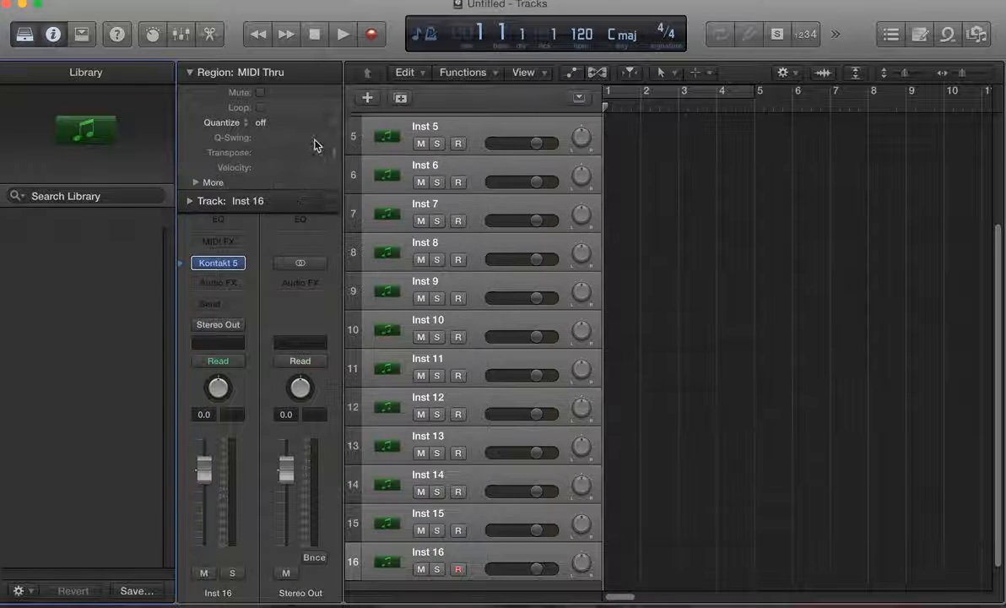
# Start another new project and discard the untitled instrument project without saving it
pyautogui.click(123, 0)
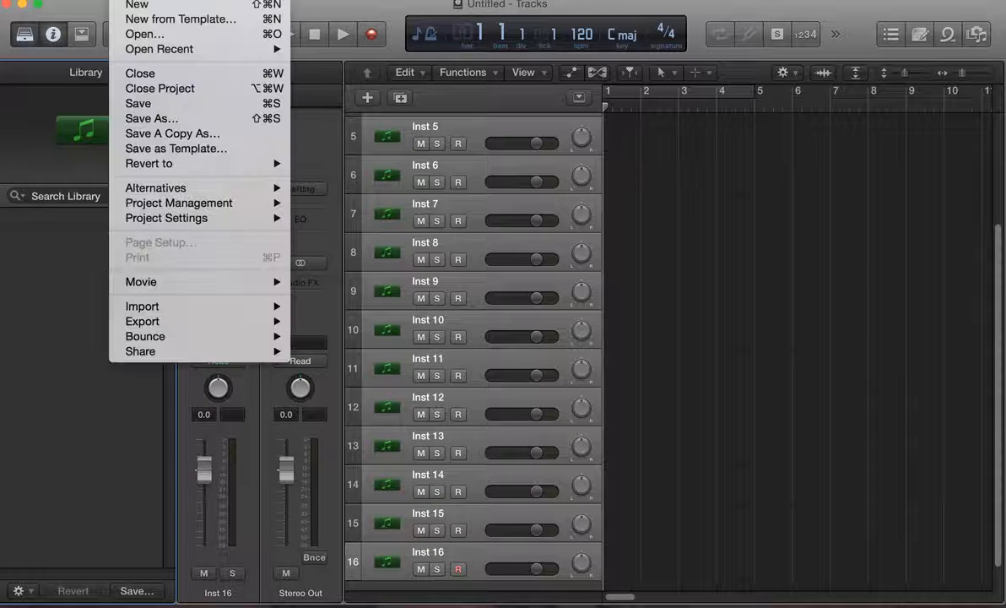
pyautogui.click(139, 3)
pyautogui.click(611, 219)
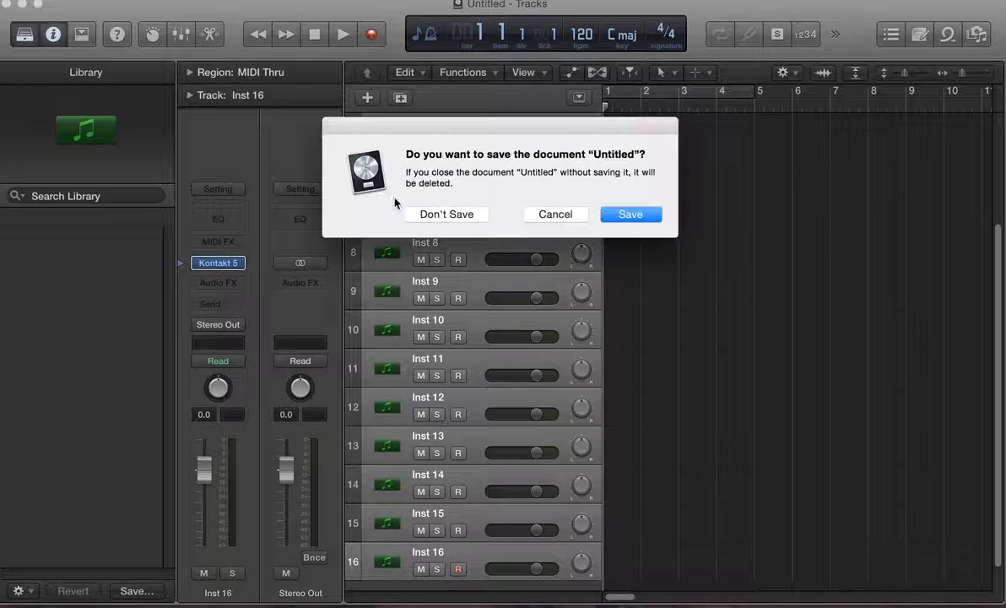
pyautogui.click(470, 217)
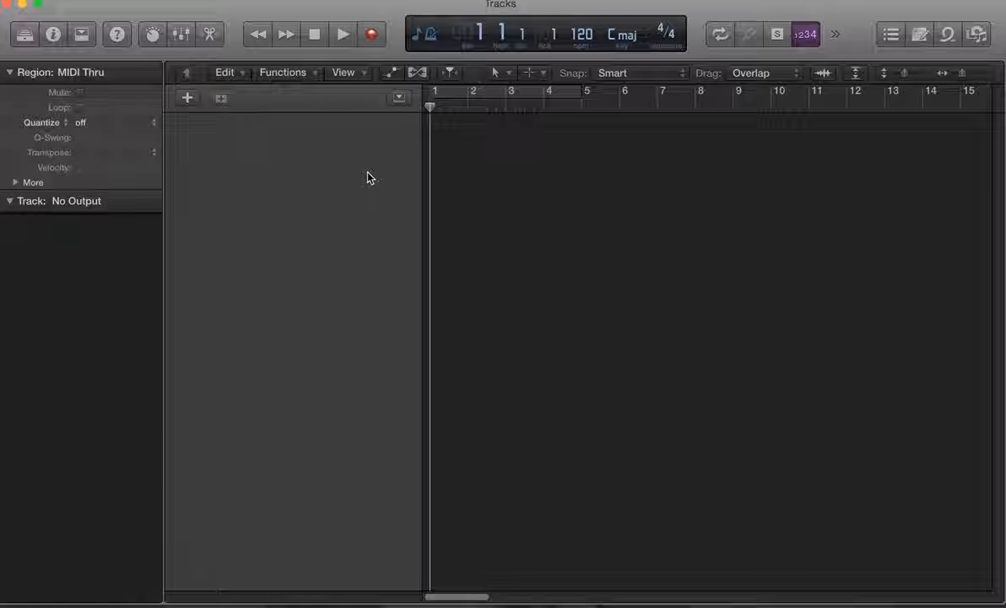
# Create 16 audio tracks with Input 1 and Output 1 + 2 in the new project
pyautogui.click(489, 47)
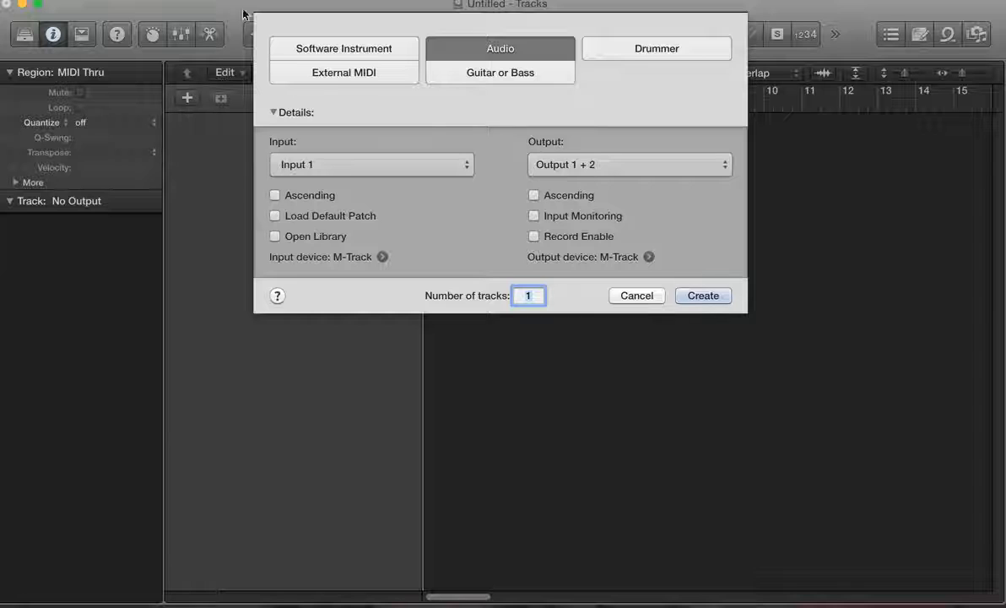
pyautogui.click(484, 48)
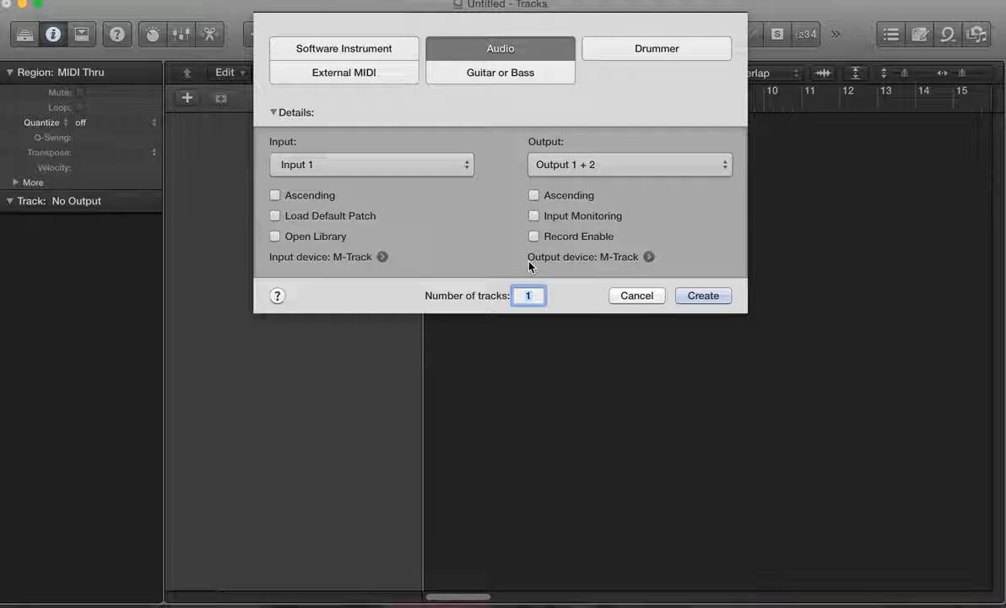
pyautogui.write('6')
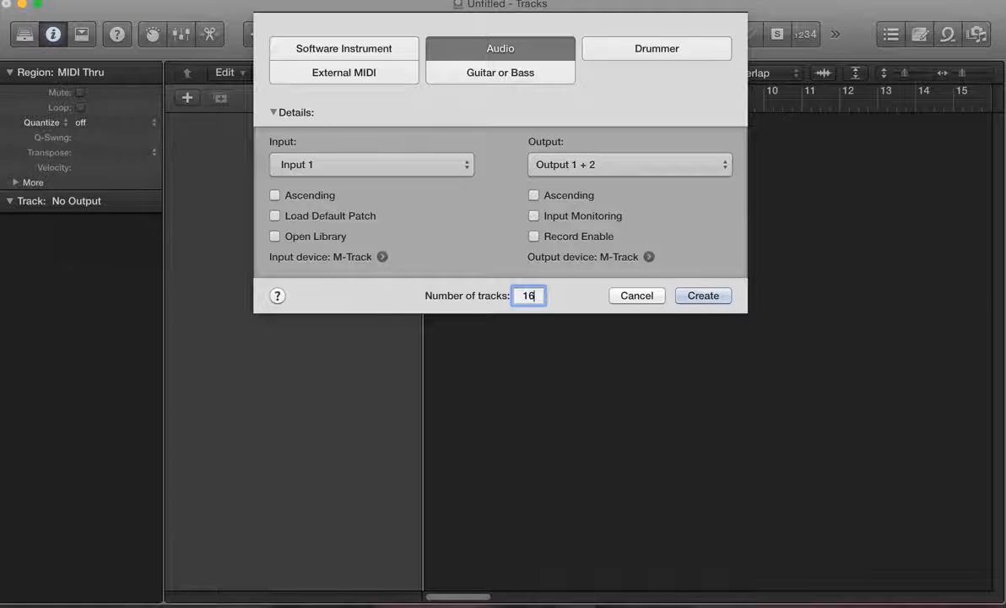
pyautogui.press('Return')
pyautogui.scroll(4, 339, 170)
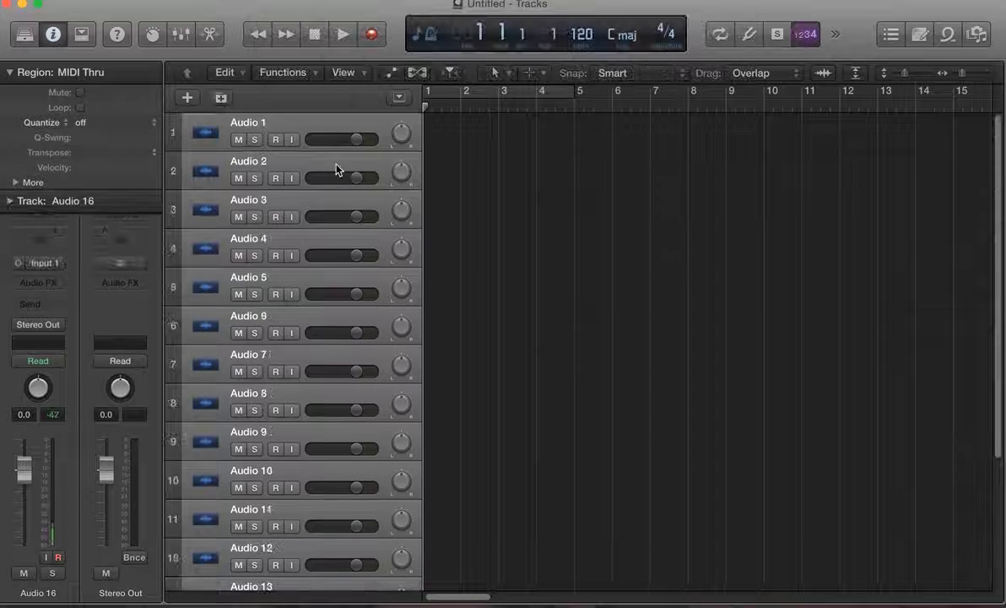
# Import the audio file Take me away.mp3 onto the Audio 1 track and play its opening bars
pyautogui.click(333, 138)
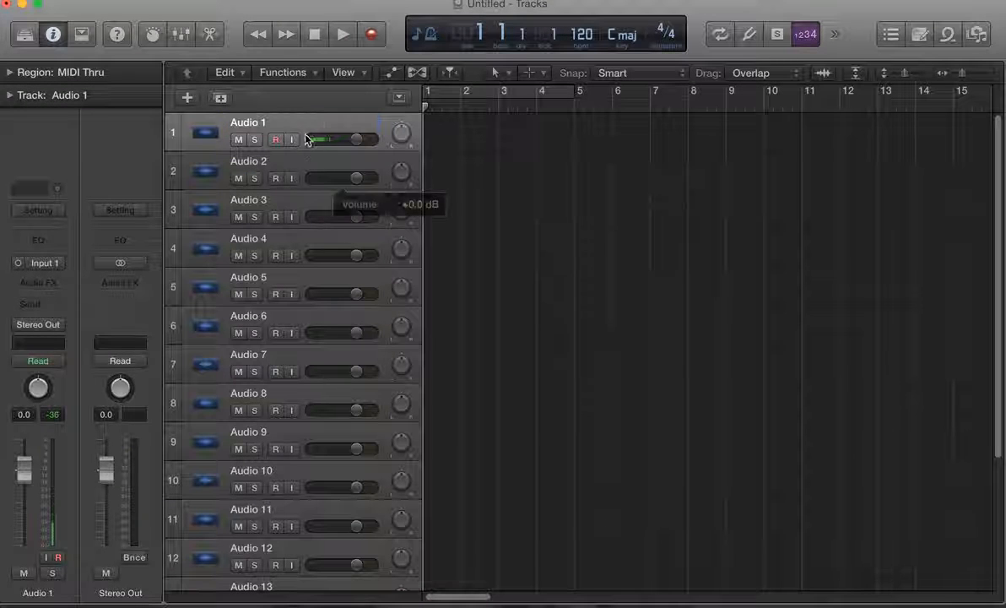
pyautogui.click(127, 1)
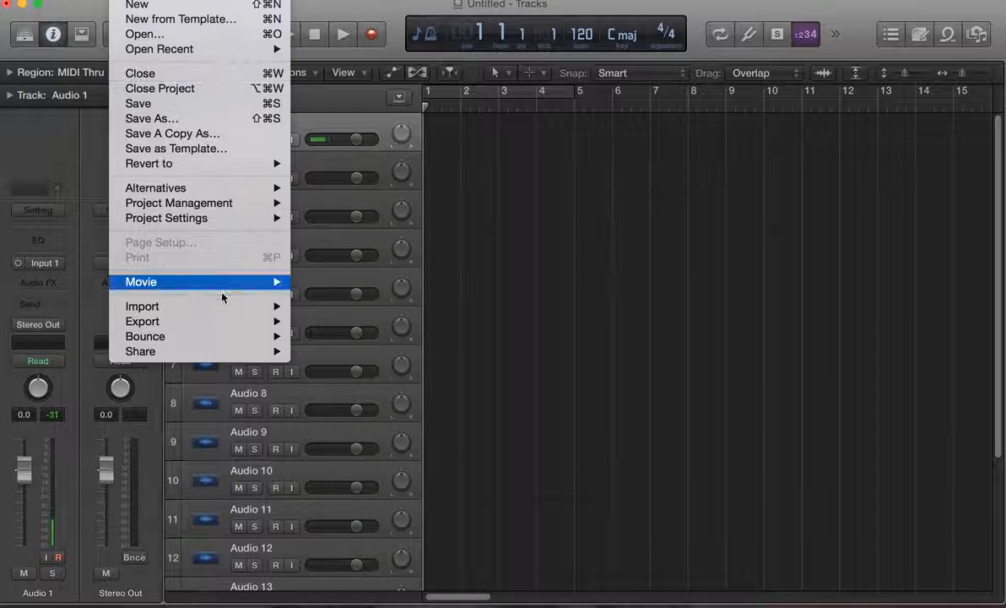
pyautogui.moveTo(224, 308)
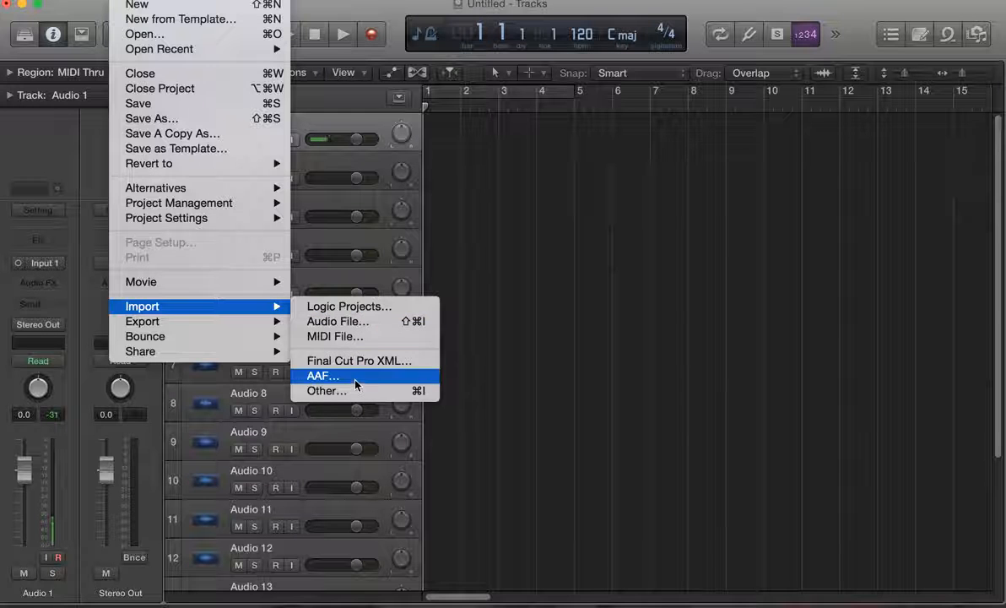
pyautogui.click(353, 326)
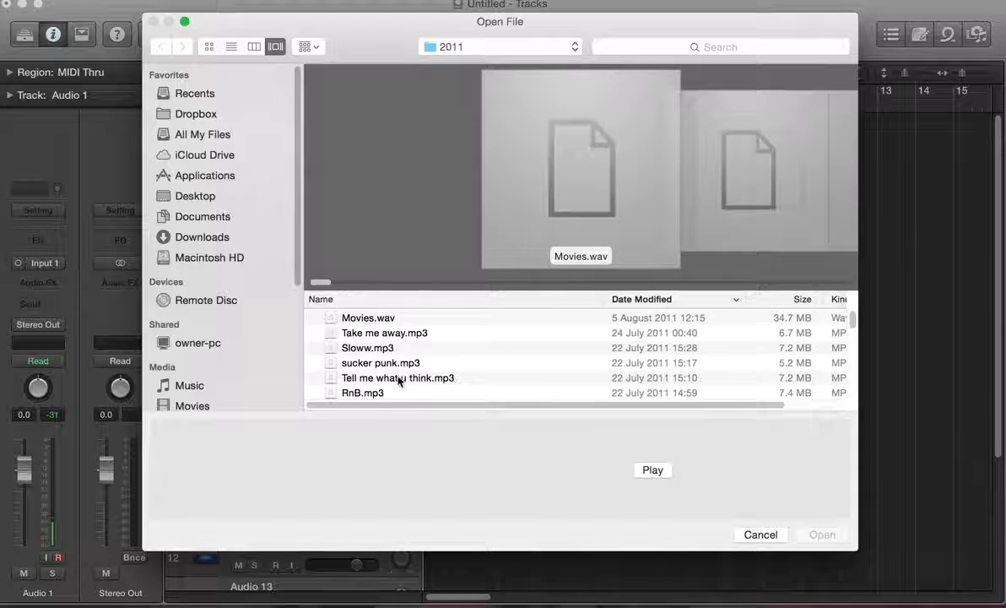
pyautogui.doubleClick(372, 331)
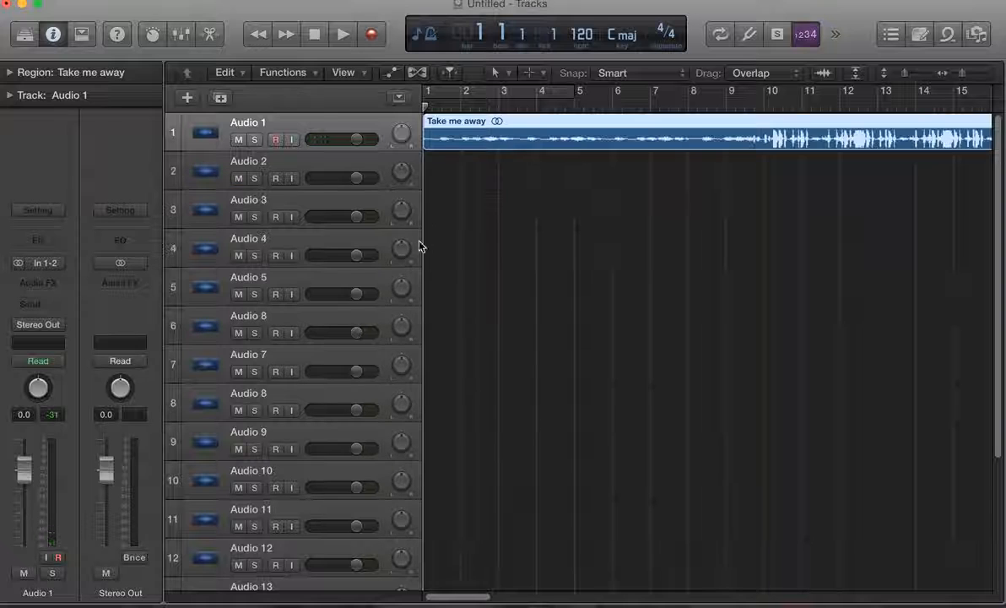
pyautogui.press('space')
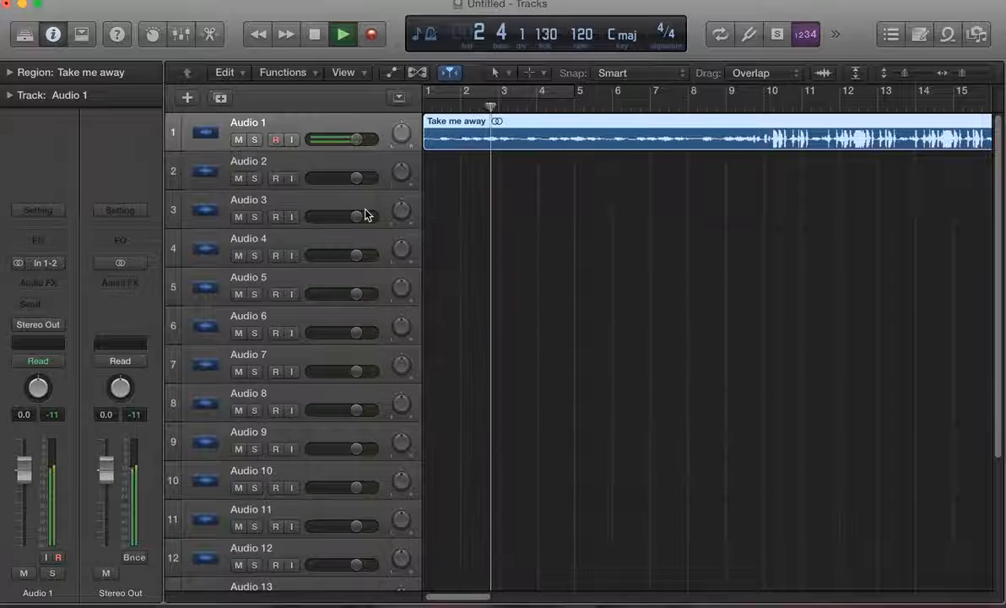
pyautogui.press('space')
# Select the Audio 2 track and switch its input monitoring on and back off
pyautogui.click(336, 160)
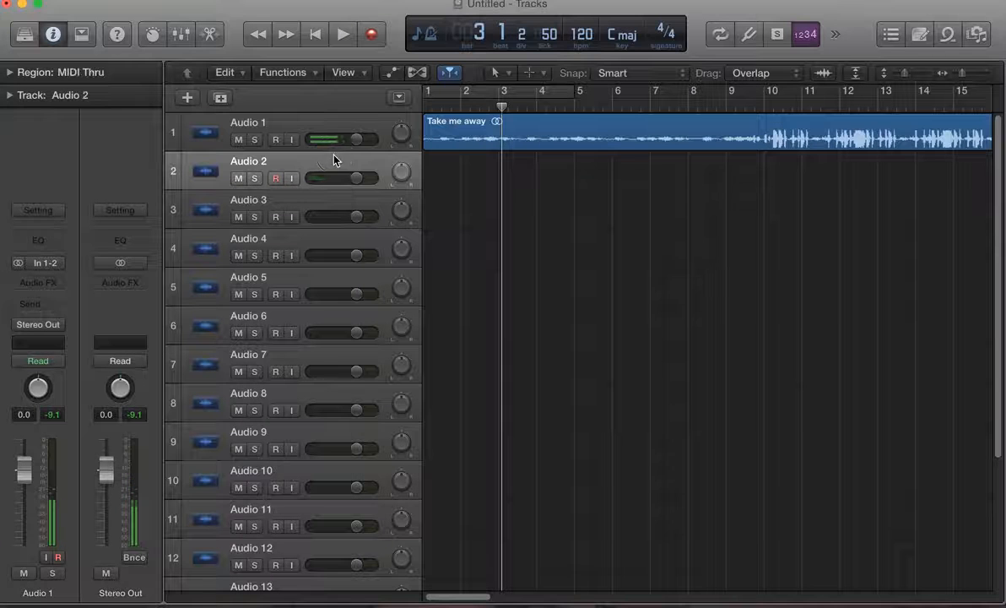
pyautogui.click(292, 179)
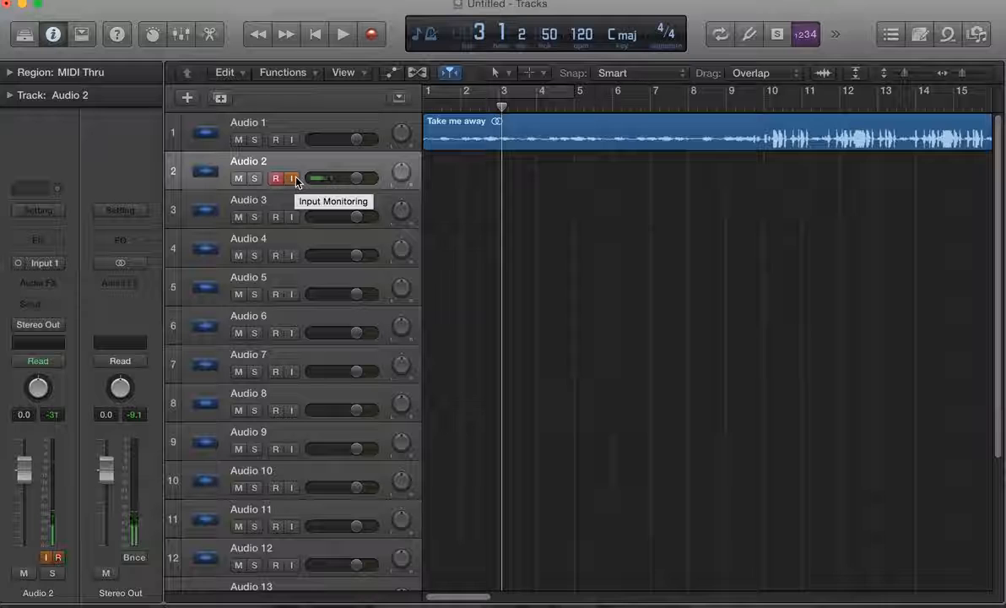
pyautogui.click(293, 179)
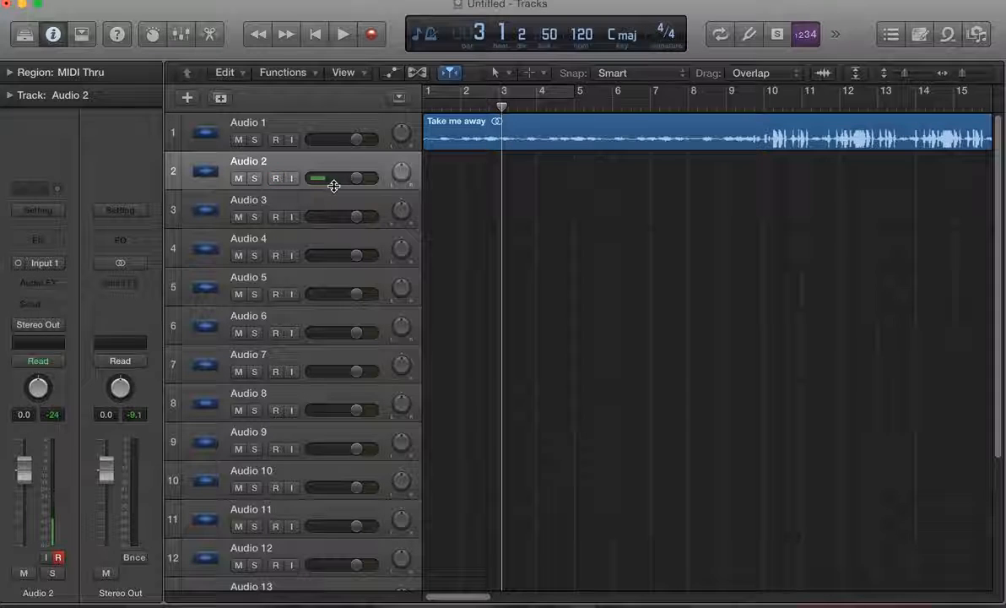
# Insert a mono Compressor as the first audio effect on the Audio 2 track
pyautogui.click(38, 285)
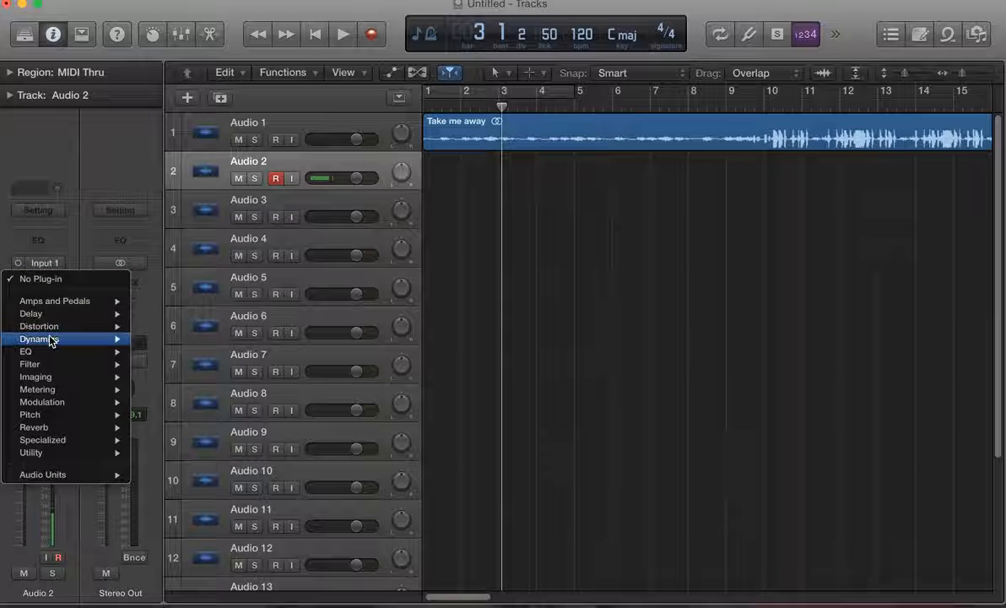
pyautogui.click(72, 180)
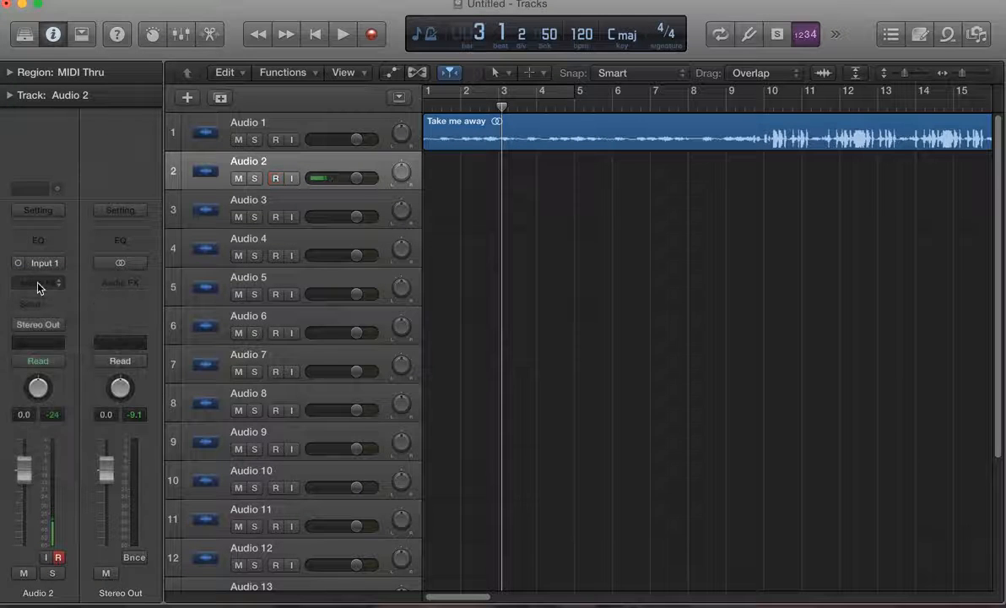
pyautogui.click(37, 284)
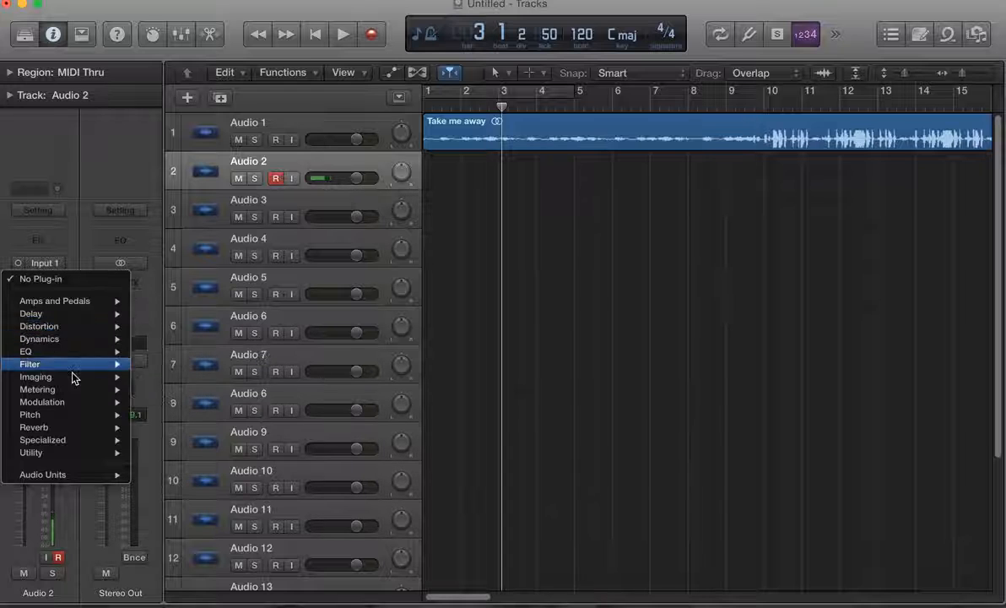
pyautogui.moveTo(84, 339)
pyautogui.moveTo(195, 351)
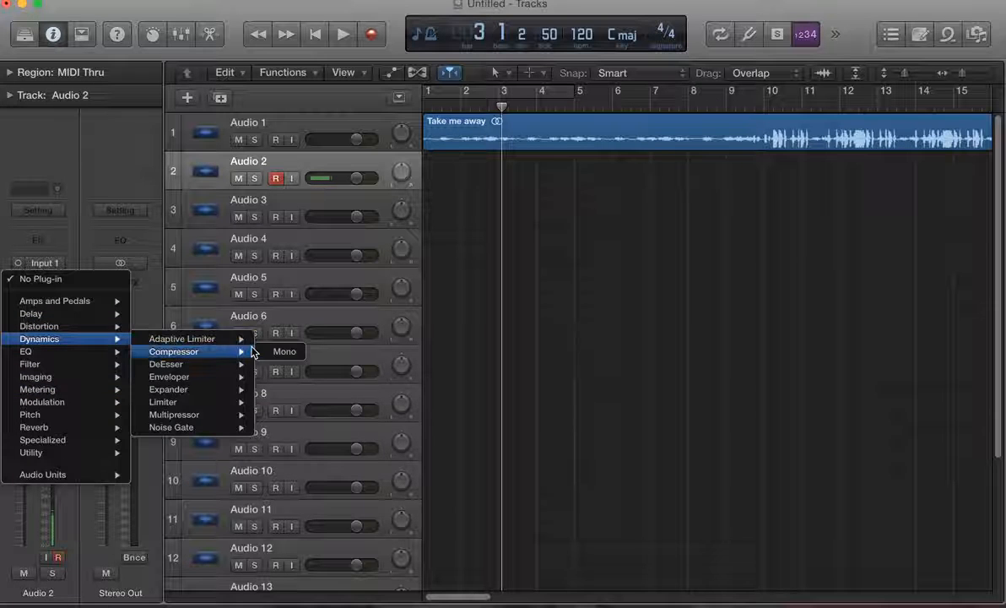
pyautogui.click(269, 352)
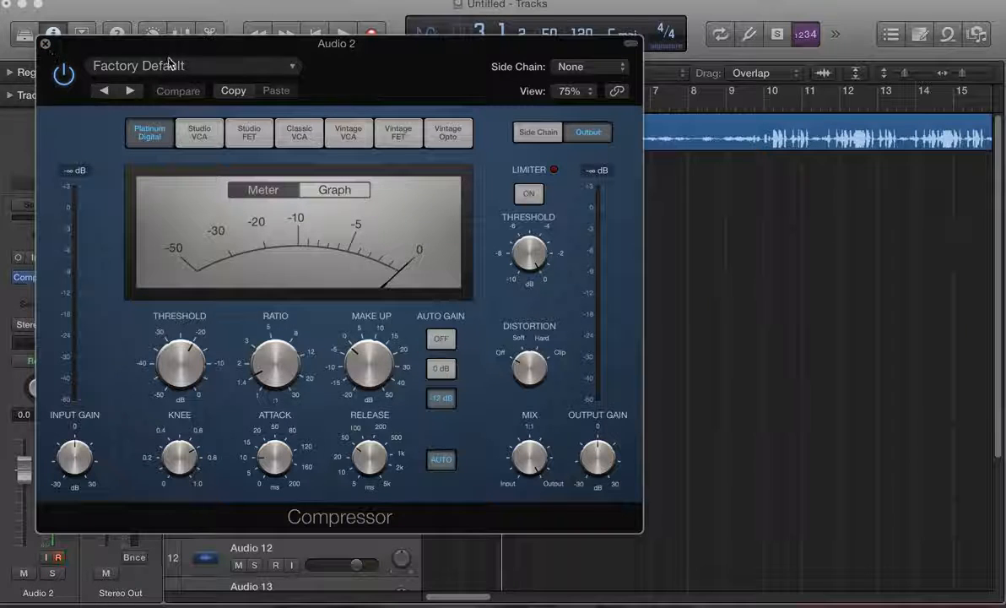
# Look through the compressor's voice presets and try out different make-up gain and ratio settings
pyautogui.click(166, 63)
pyautogui.moveTo(203, 405)
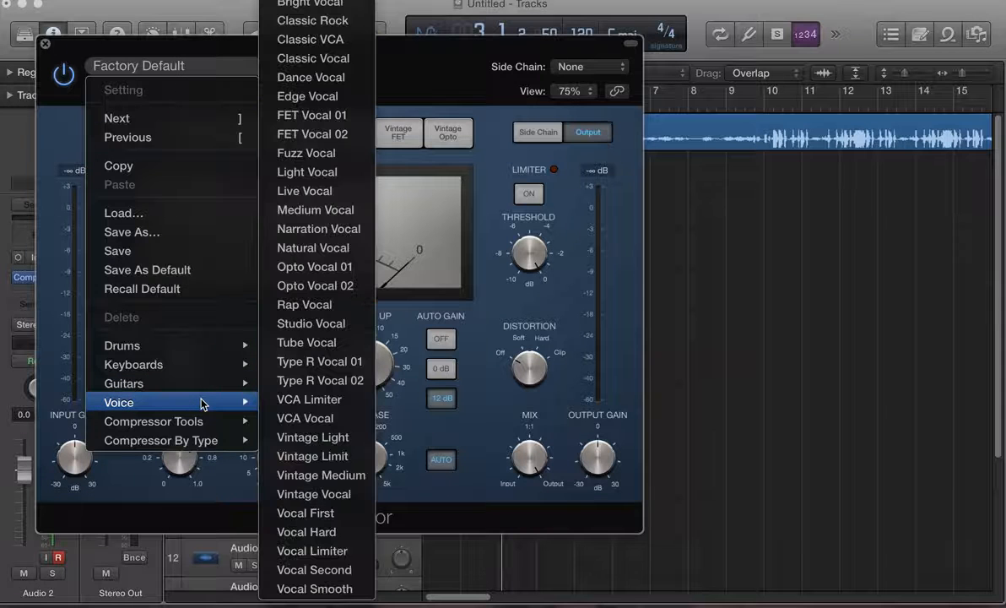
pyautogui.click(167, 50)
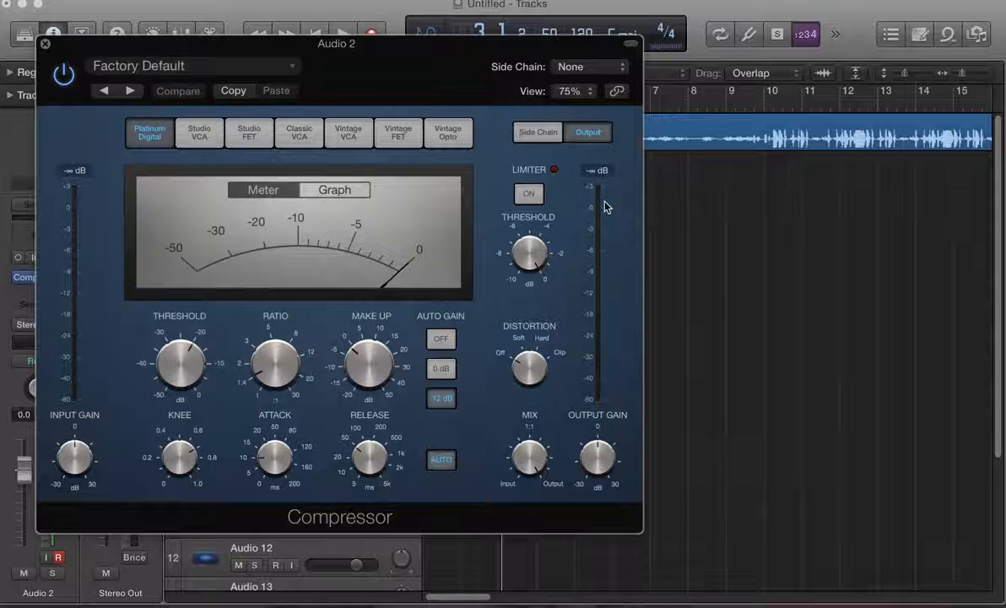
pyautogui.moveTo(346, 370); pyautogui.dragTo(343, 378)
pyautogui.moveTo(258, 359); pyautogui.dragTo(255, 365)
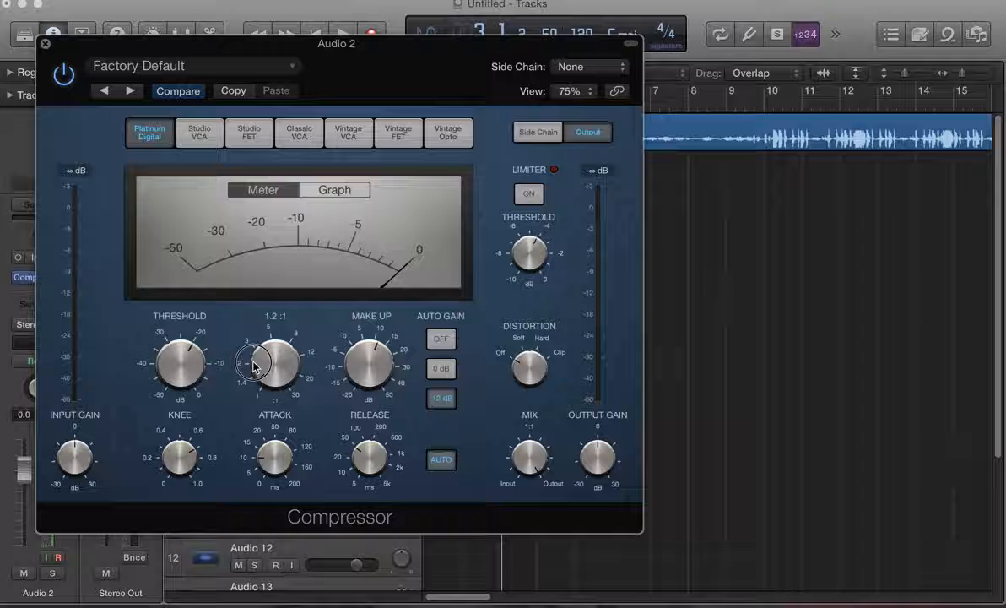
# Load the Rap Vocal voice preset in the Audio 2 compressor and close the plug-in window
pyautogui.click(268, 63)
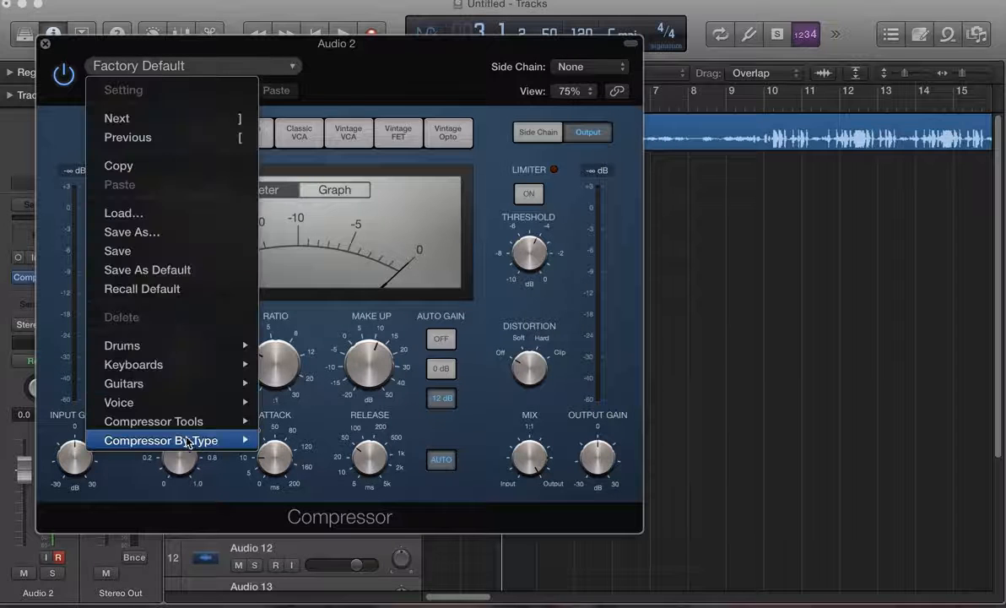
pyautogui.moveTo(195, 409)
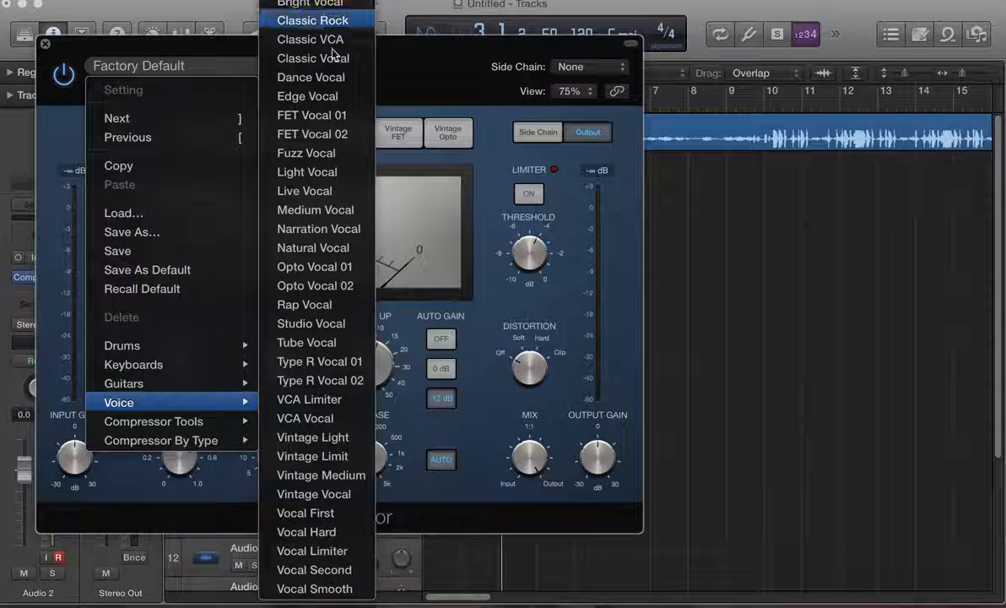
pyautogui.click(323, 304)
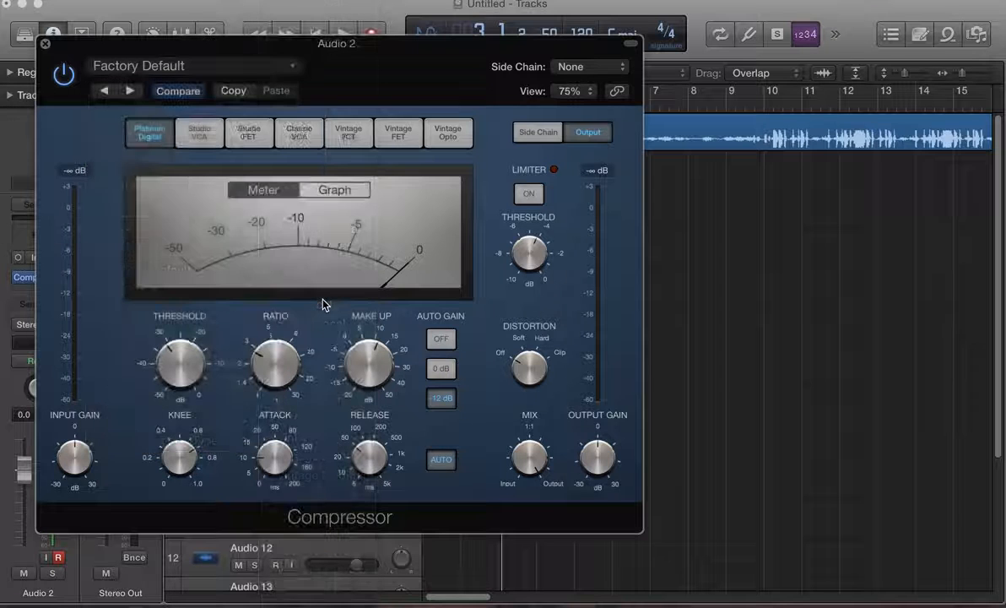
pyautogui.click(45, 45)
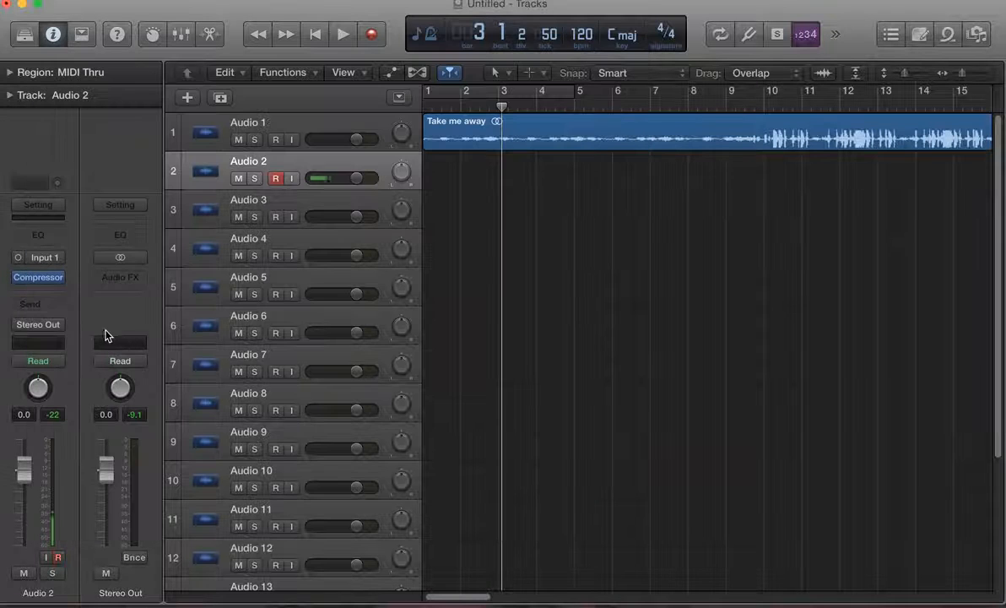
# Insert a Channel EQ as the second audio effect on the Audio 2 track
pyautogui.click(50, 290)
pyautogui.moveTo(68, 360)
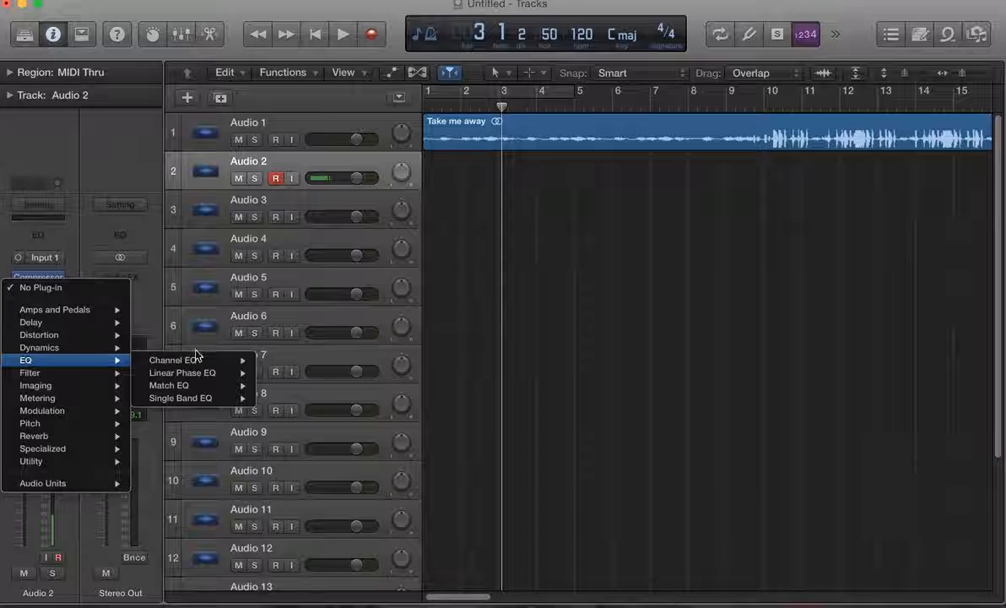
pyautogui.moveTo(227, 361)
pyautogui.click(274, 359)
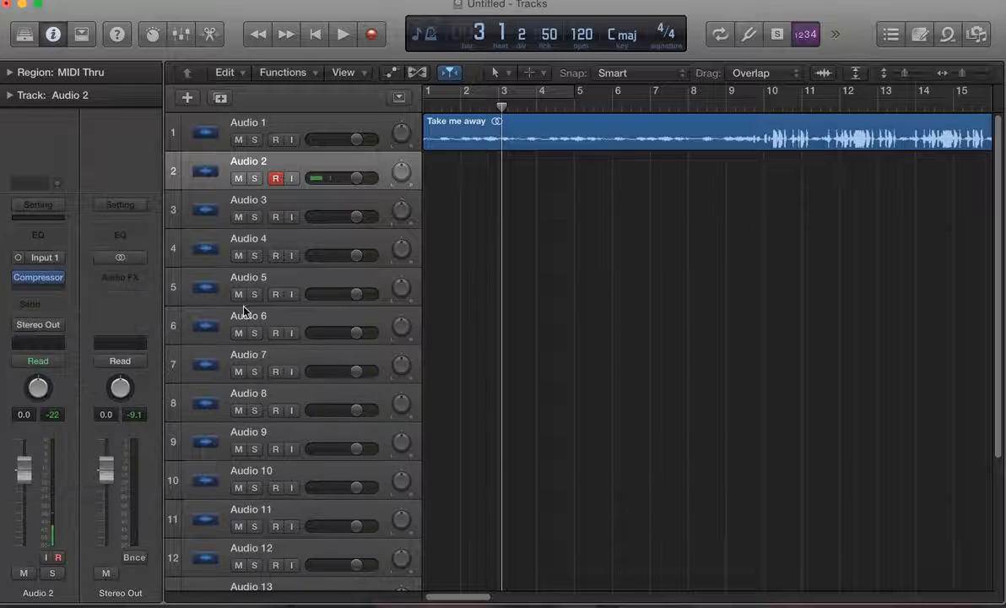
# Try boosting the Channel EQ's 250 Hz band to +13.0 dB, and bring its gain back down to 0.5 dB
pyautogui.click(89, 411)
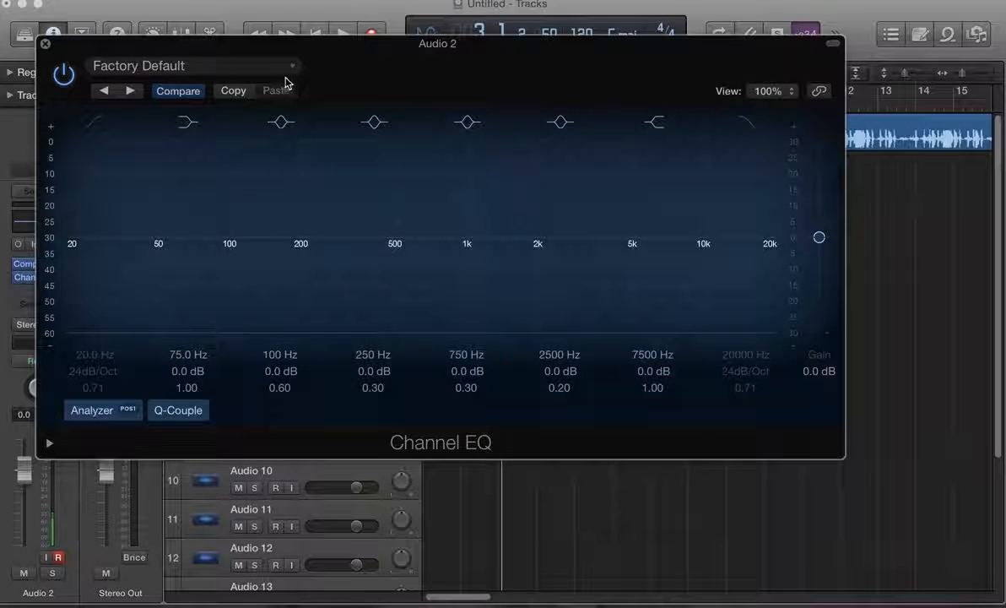
pyautogui.click(286, 371)
pyautogui.moveTo(374, 371); pyautogui.dragTo(374, 390)
pyautogui.moveTo(325, 256); pyautogui.dragTo(325, 196)
pyautogui.click(466, 374)
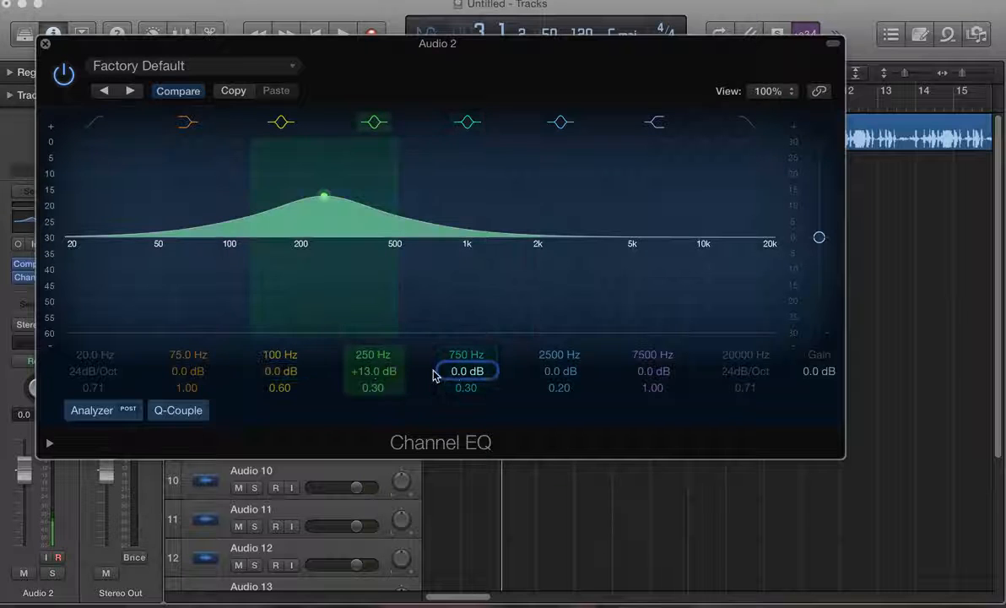
pyautogui.moveTo(374, 371); pyautogui.dragTo(374, 395)
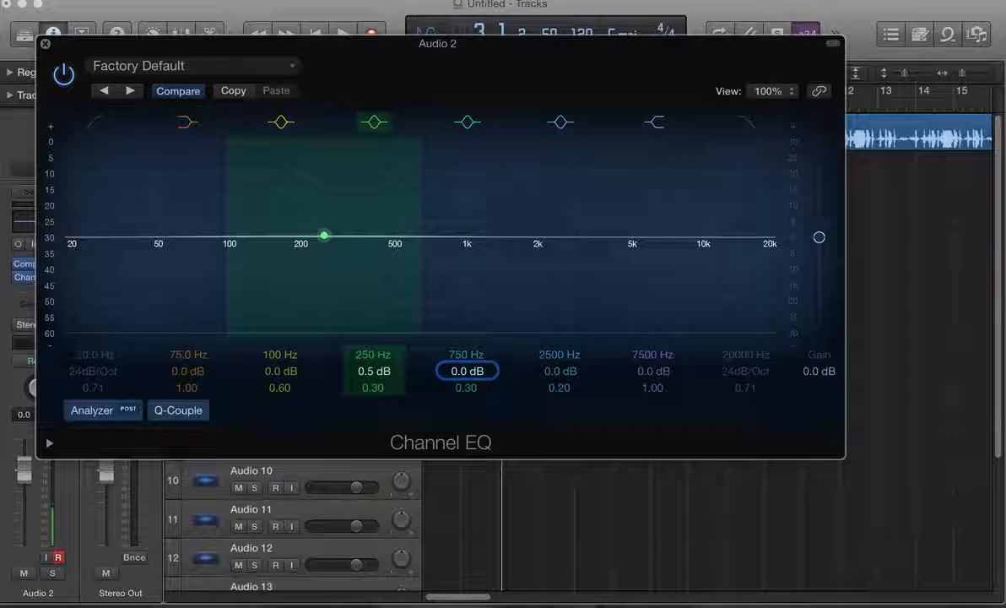
# Load the Male Lead Vocal voice preset in the Audio 2 Channel EQ
pyautogui.click(287, 65)
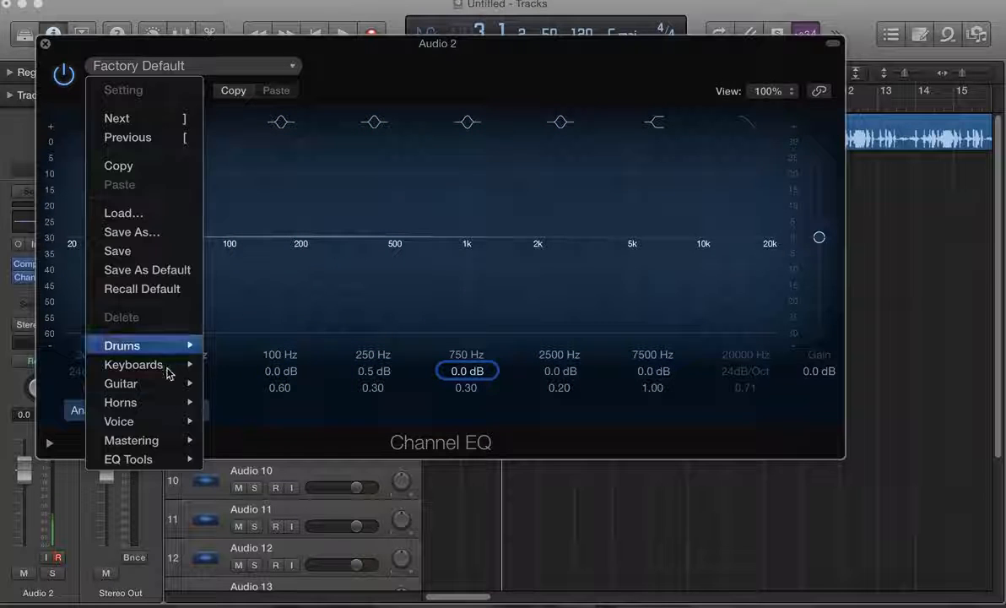
pyautogui.moveTo(169, 420)
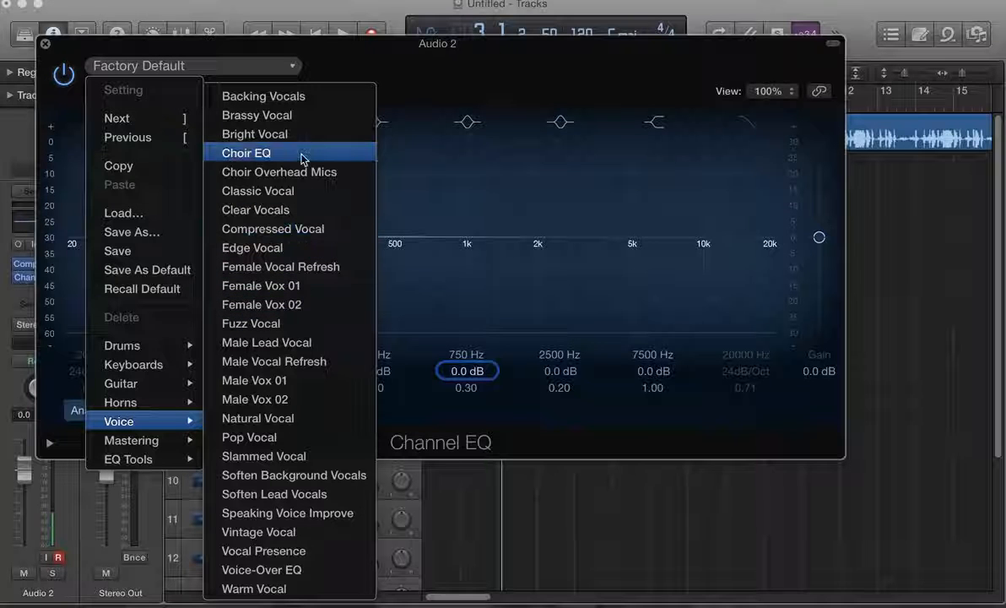
pyautogui.click(293, 343)
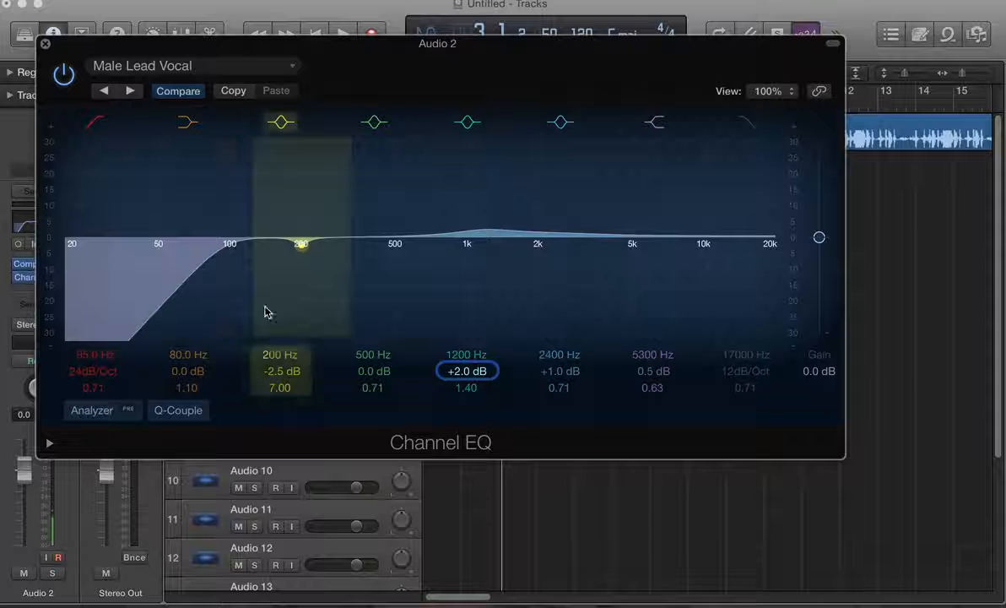
pyautogui.click(160, 67)
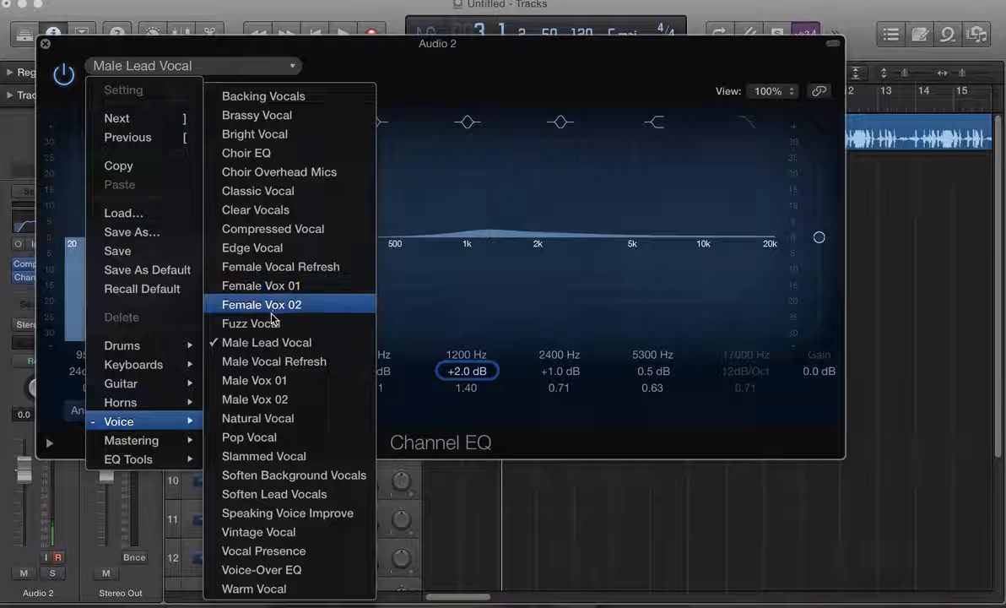
pyautogui.click(369, 46)
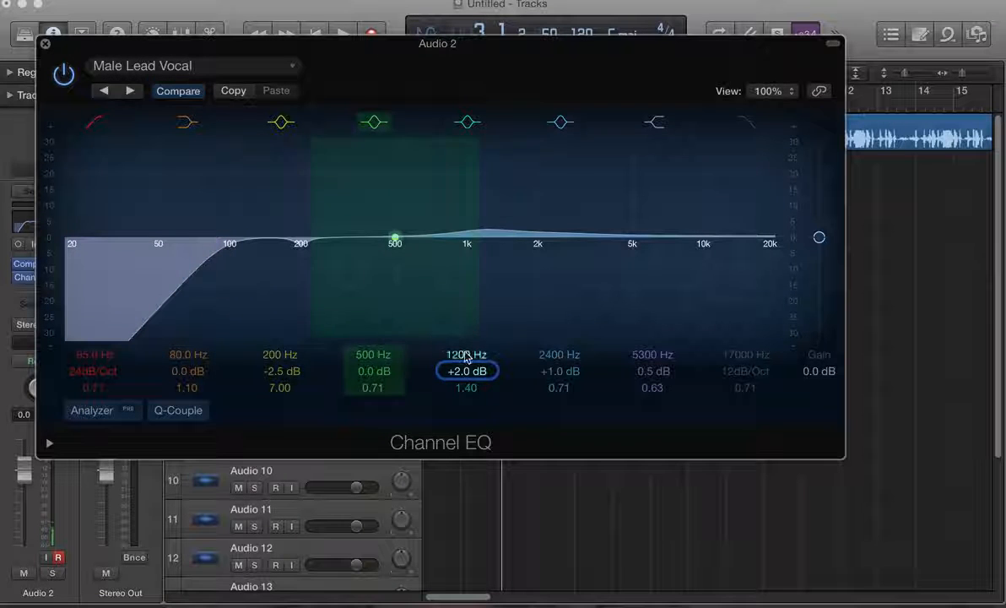
# Try the 1200 Hz band at 860 Hz and +5.5 dB, and the 5300 Hz shelf at 5700 Hz and 0.0 dB
pyautogui.moveTo(460, 365)
pyautogui.mouseDown()
pyautogui.moveTo(460, 397)
pyautogui.moveTo(460, 351)
pyautogui.moveTo(460, 361)
pyautogui.mouseUp()
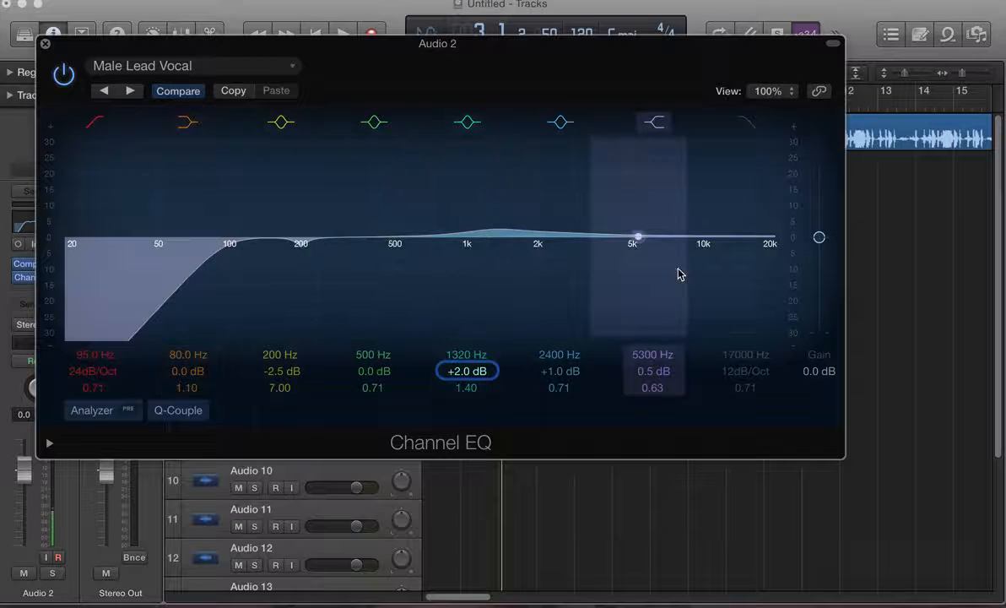
pyautogui.moveTo(462, 356)
pyautogui.mouseDown()
pyautogui.moveTo(462, 379)
pyautogui.moveTo(461, 354)
pyautogui.mouseUp()
pyautogui.click(461, 356)
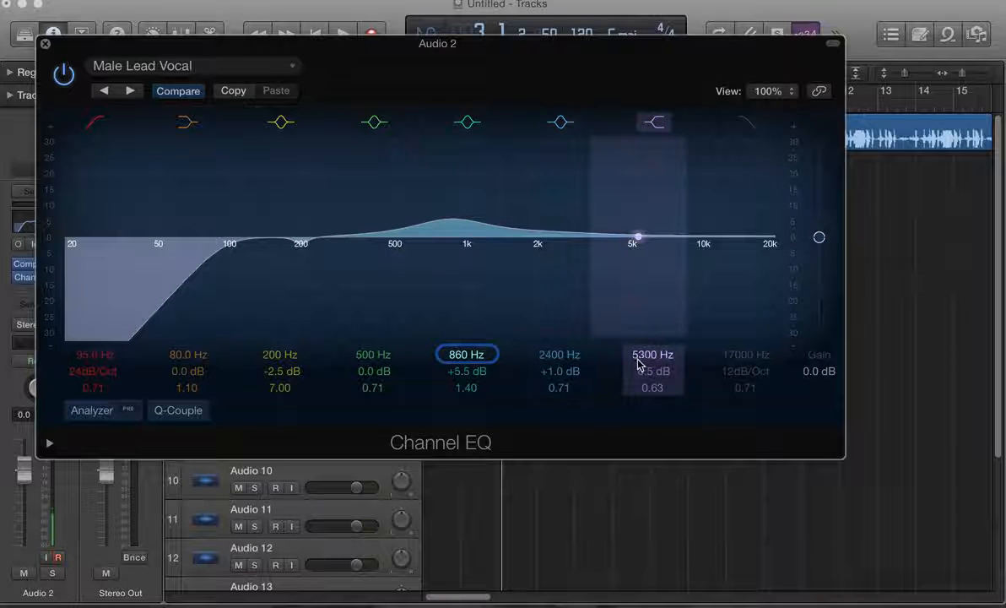
pyautogui.moveTo(639, 360); pyautogui.dragTo(646, 379)
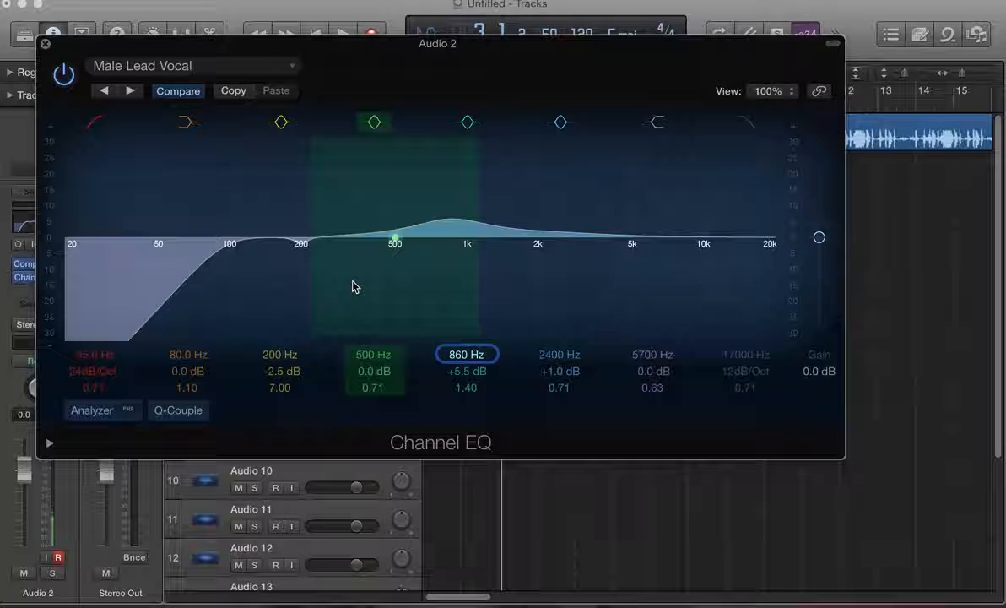
# Reload the Male Lead Vocal voice preset to discard the Channel EQ band changes, and close the plug-in window
pyautogui.click(227, 67)
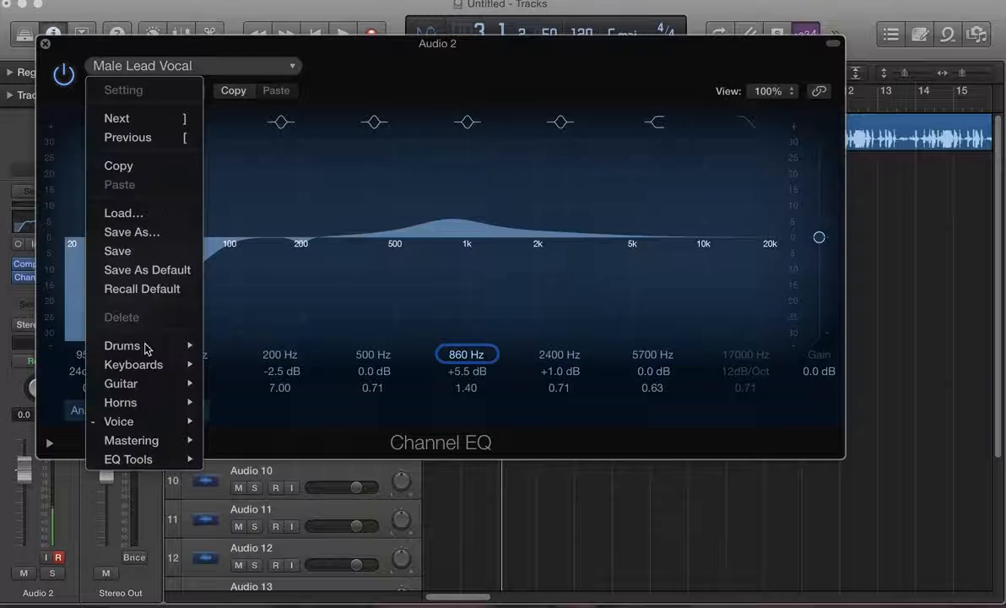
pyautogui.moveTo(169, 421)
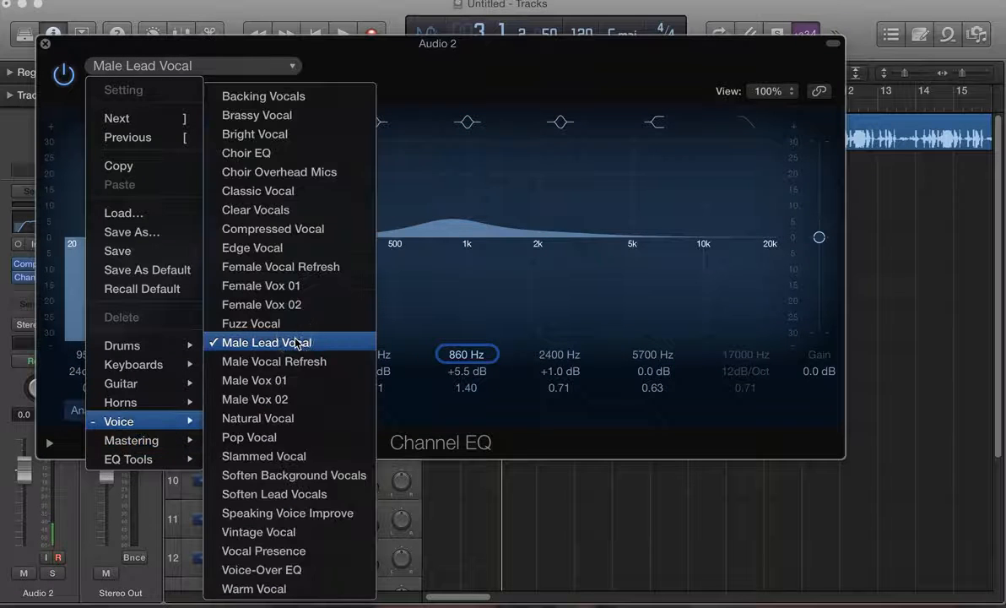
pyautogui.click(297, 342)
pyautogui.click(45, 43)
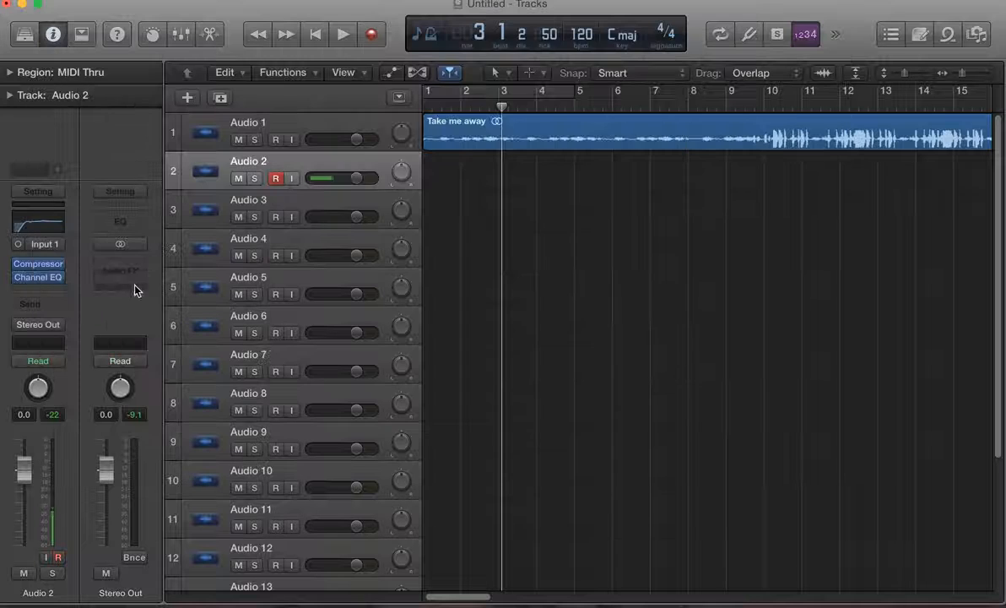
# Insert Space Designer as the third effect on the Audio 2 track and set its reverb output level to about -30.0 dB
pyautogui.click(43, 290)
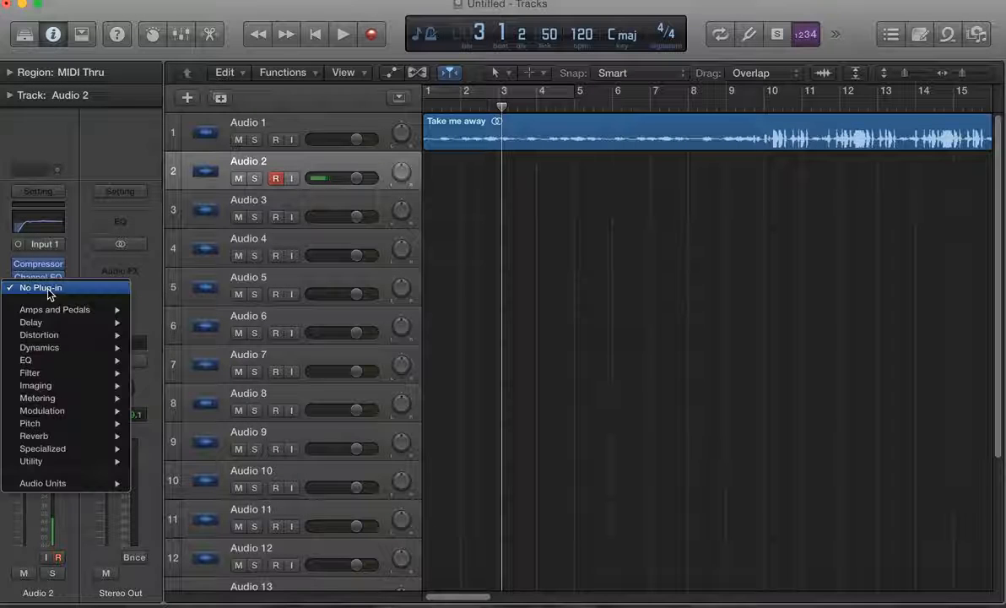
pyautogui.moveTo(96, 324)
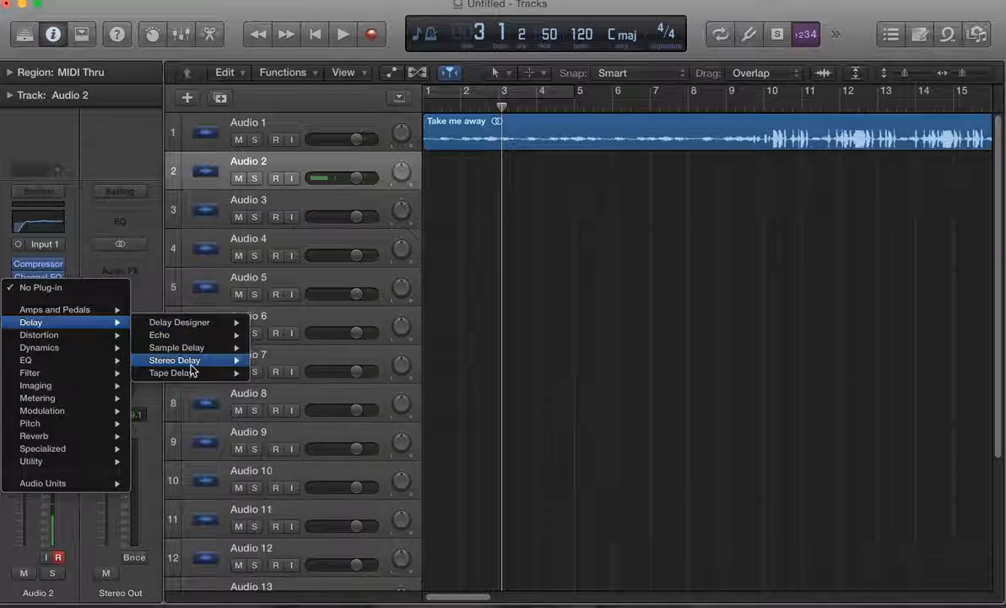
pyautogui.moveTo(191, 365)
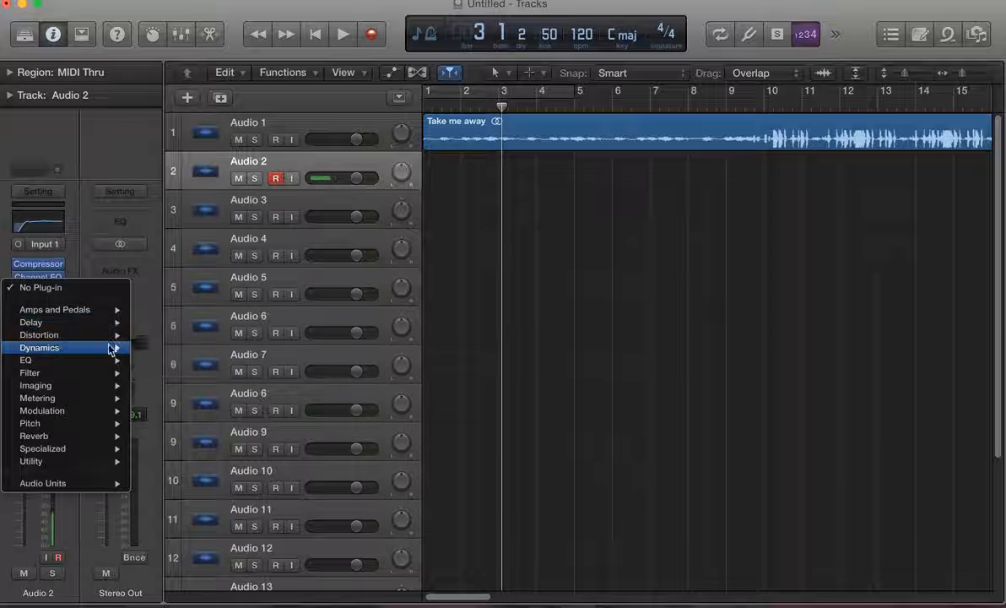
pyautogui.moveTo(126, 436)
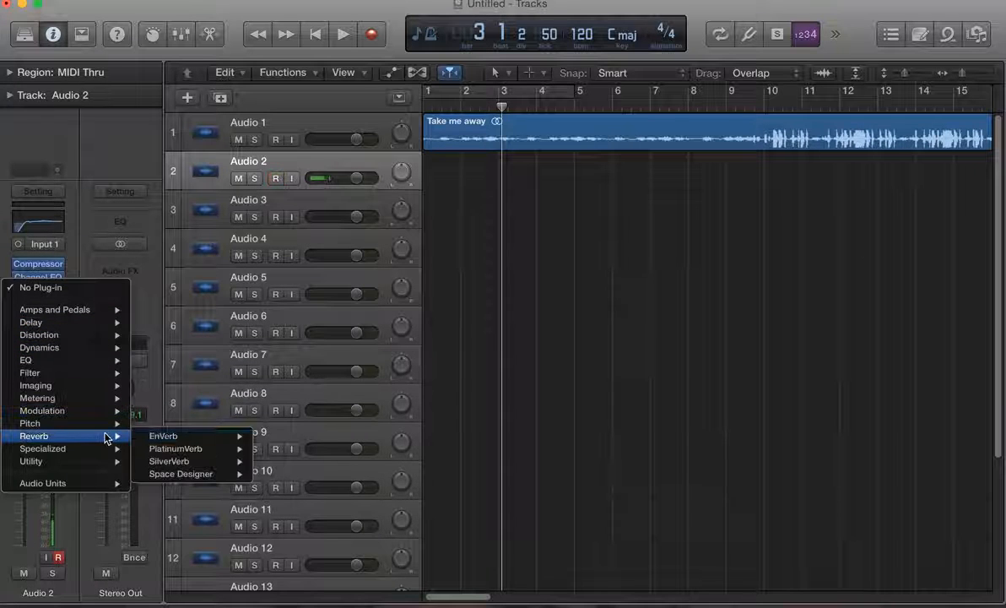
pyautogui.moveTo(211, 473)
pyautogui.click(284, 475)
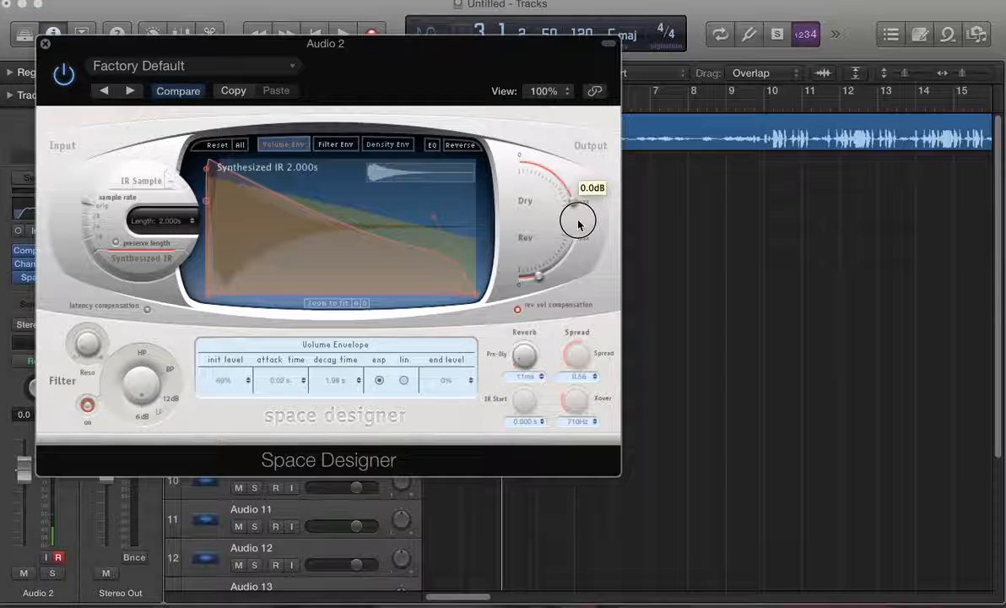
pyautogui.moveTo(538, 277)
pyautogui.mouseDown()
pyautogui.moveTo(560, 251)
pyautogui.moveTo(523, 270)
pyautogui.moveTo(530, 278)
pyautogui.moveTo(539, 265)
pyautogui.moveTo(530, 268)
pyautogui.mouseUp()
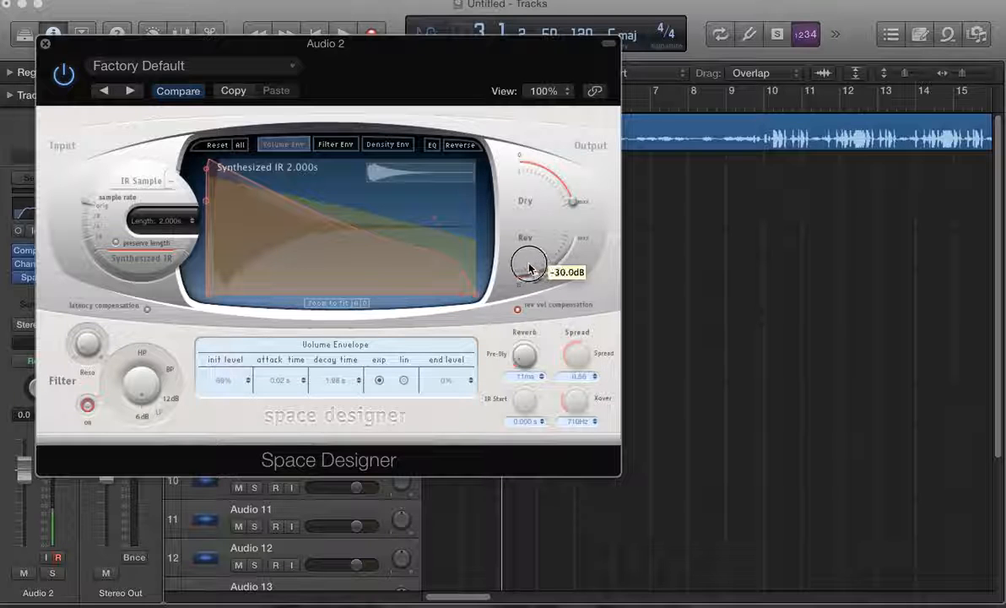
pyautogui.click(45, 43)
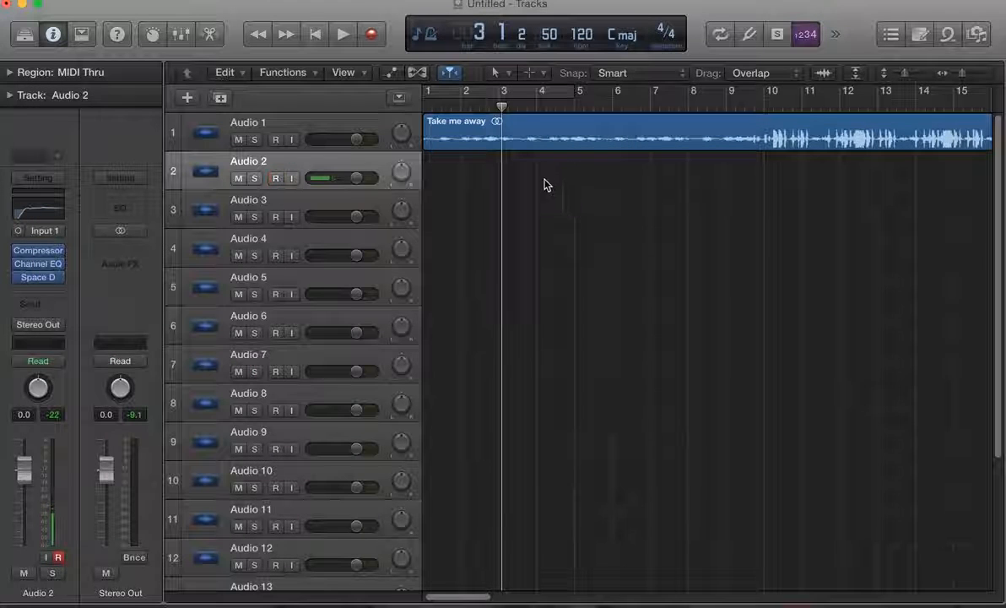
# Play a short stretch of the project from bar 3, and review the Compressor and Channel EQ on Audio 2
pyautogui.press('space')
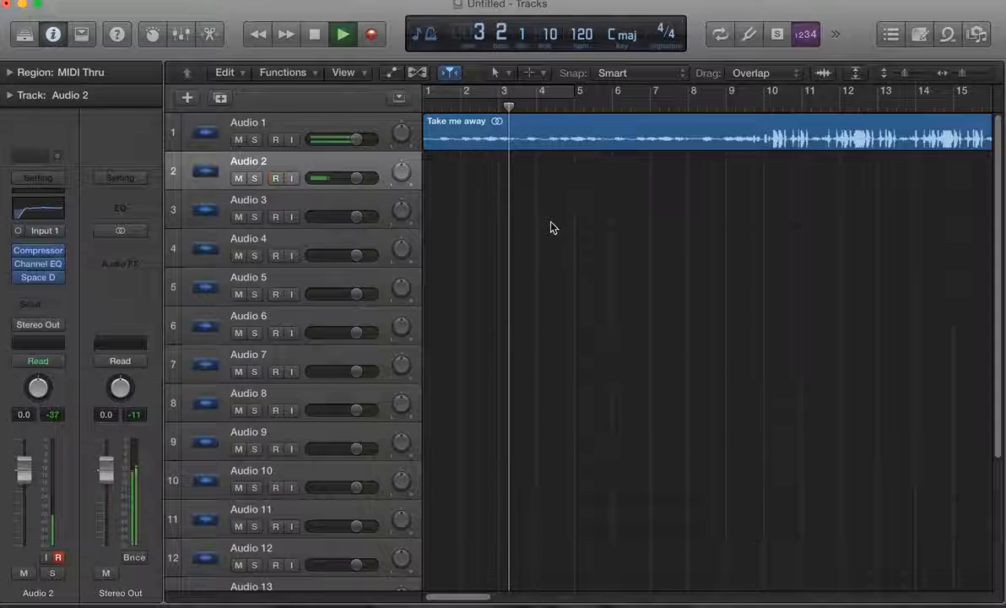
pyautogui.press('space')
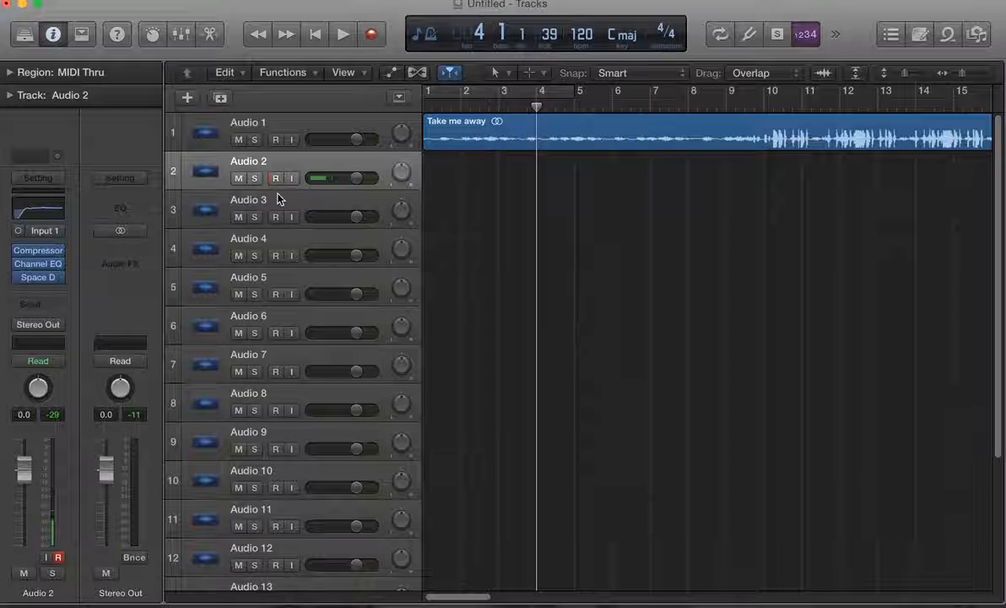
pyautogui.moveTo(46, 282)
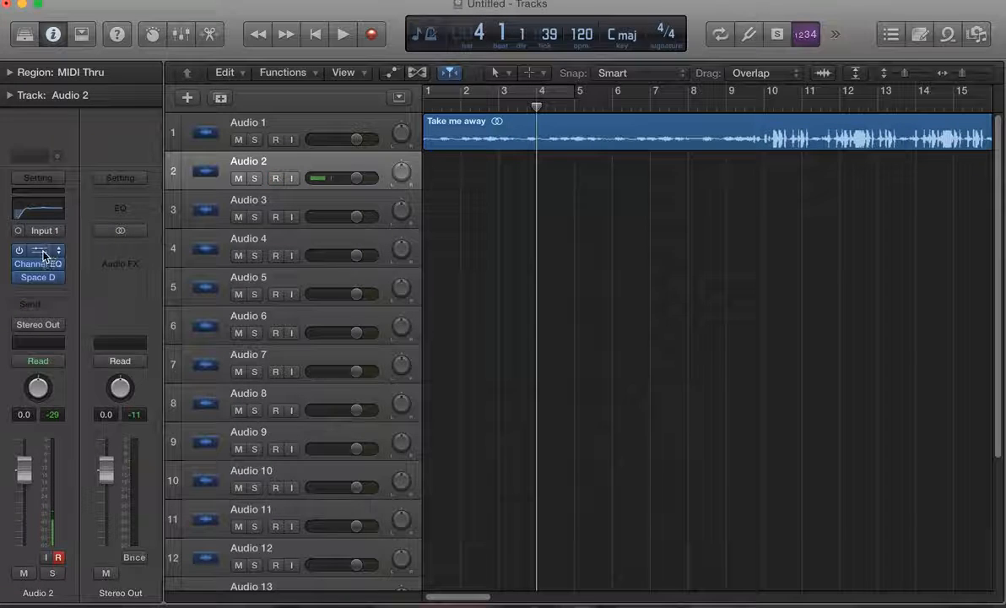
pyautogui.click(41, 254)
pyautogui.click(40, 39)
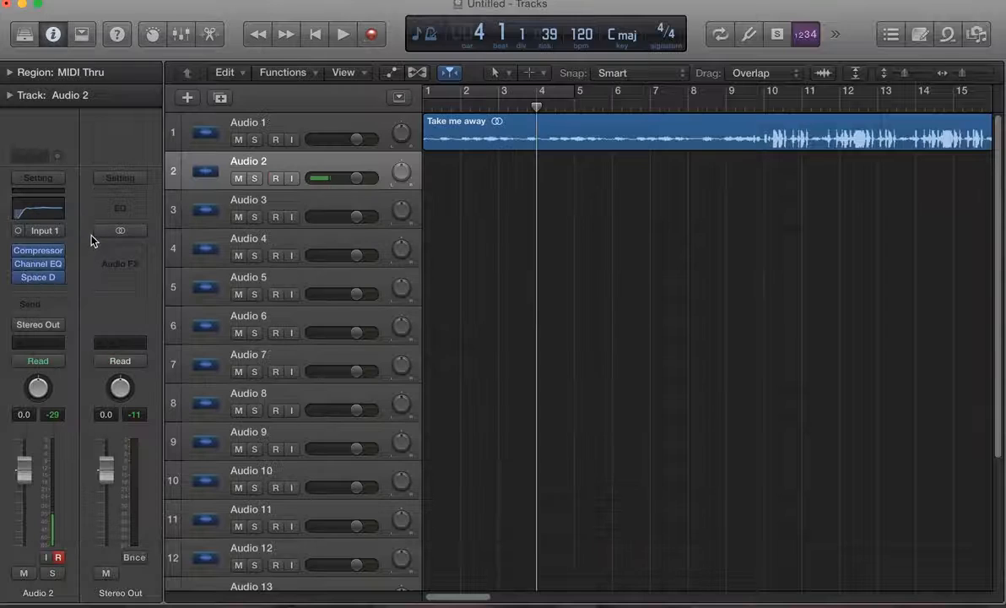
pyautogui.click(40, 264)
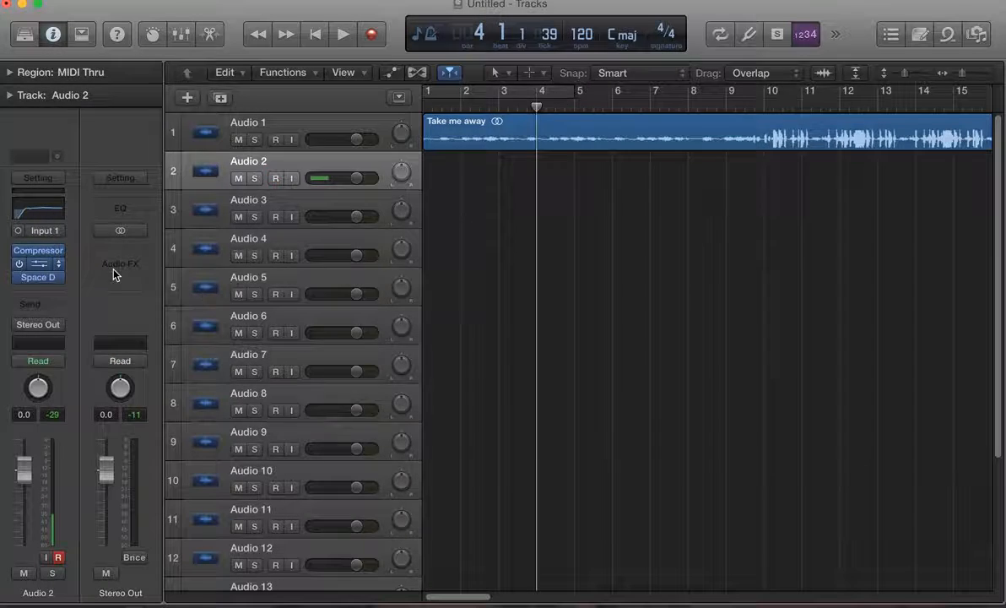
pyautogui.click(45, 43)
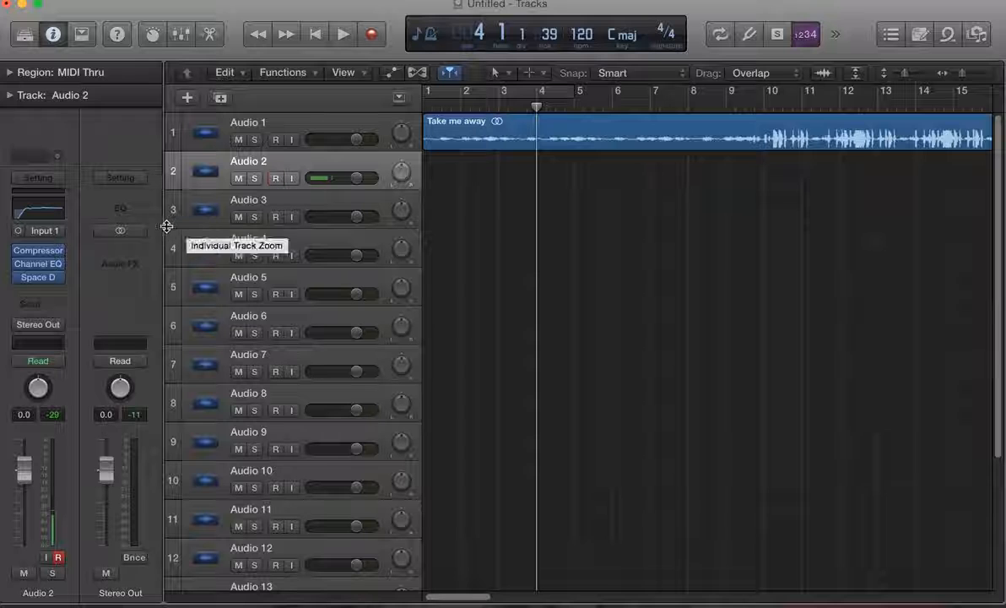
# Raise the low-cut filter frequency of the Channel EQ on Audio 2 and close its window
pyautogui.click(38, 263)
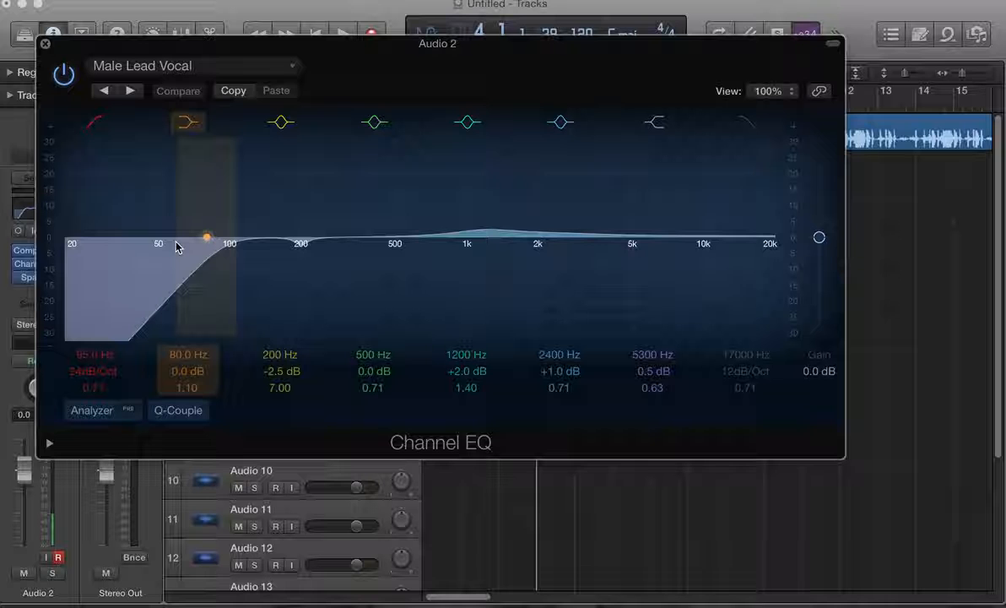
pyautogui.moveTo(105, 354); pyautogui.dragTo(105, 327)
pyautogui.click(44, 44)
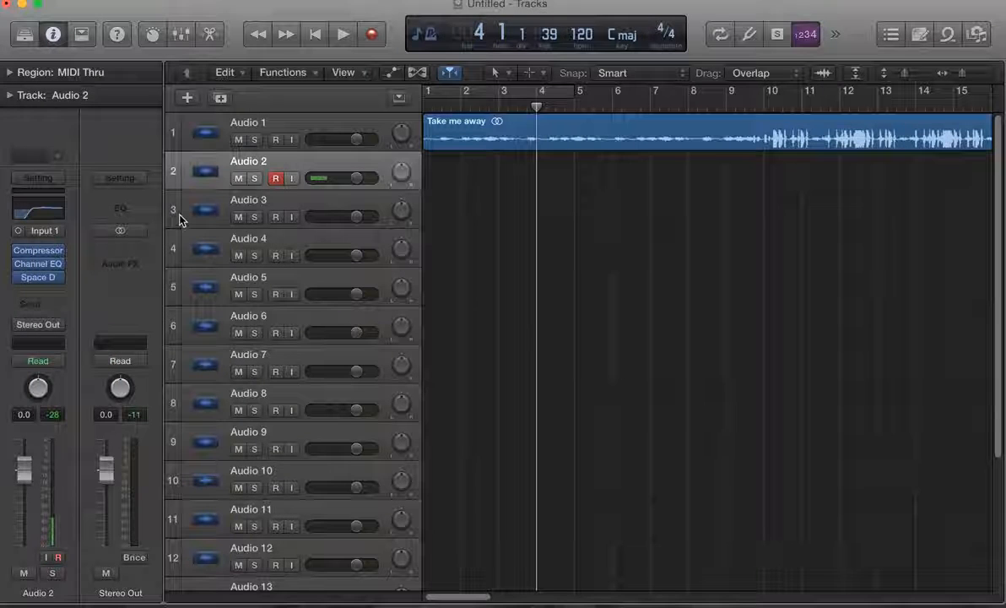
# Check the Space Designer on Audio 2 and select the Audio 3 track to view its channel strip
pyautogui.click(38, 277)
pyautogui.click(45, 42)
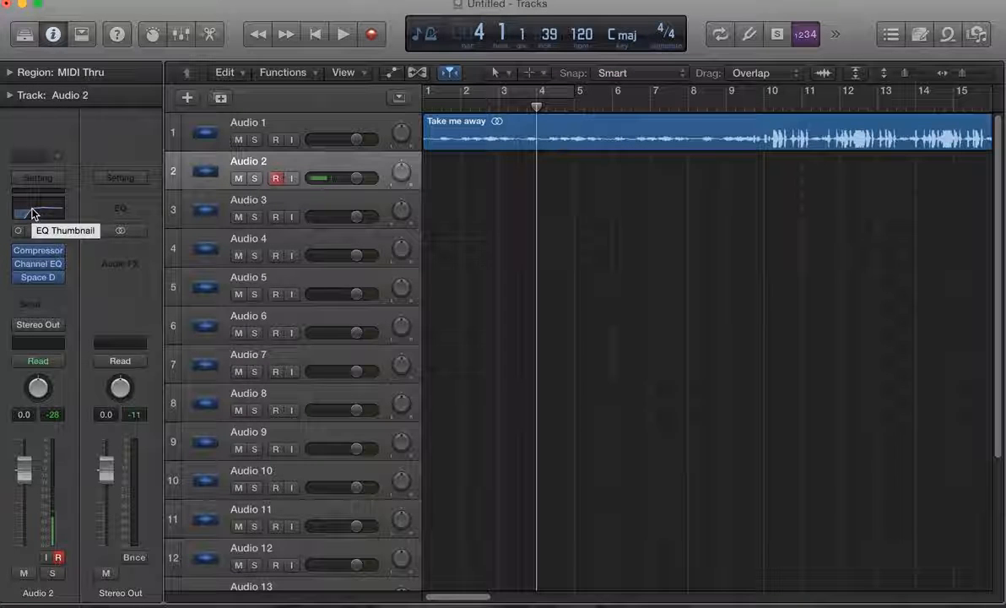
pyautogui.click(309, 209)
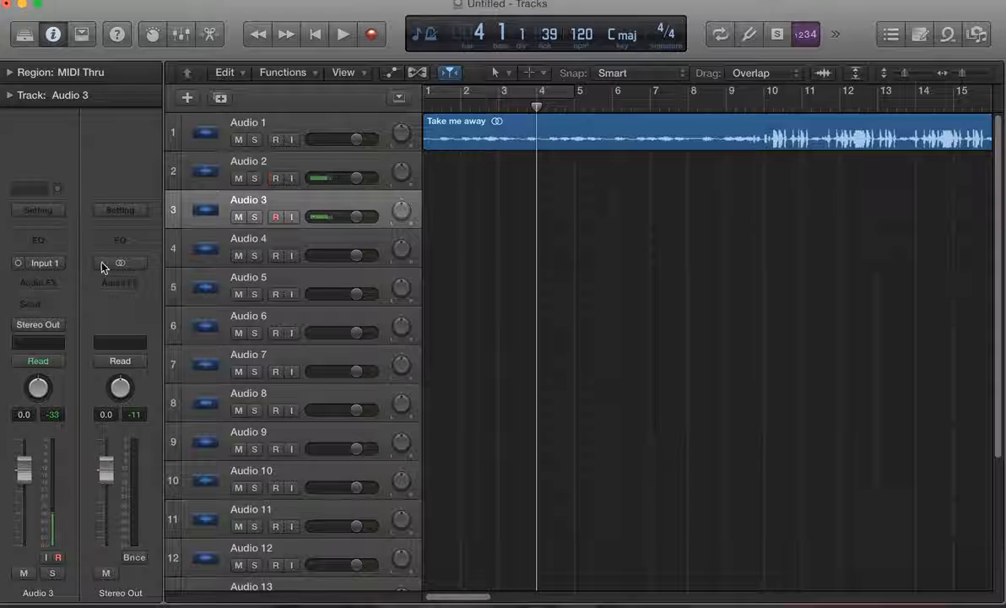
# Browse the pitch, imaging, delay and modulation effects for the next free slot on Audio 2, and check its Space Designer
pyautogui.click(266, 166)
pyautogui.click(25, 289)
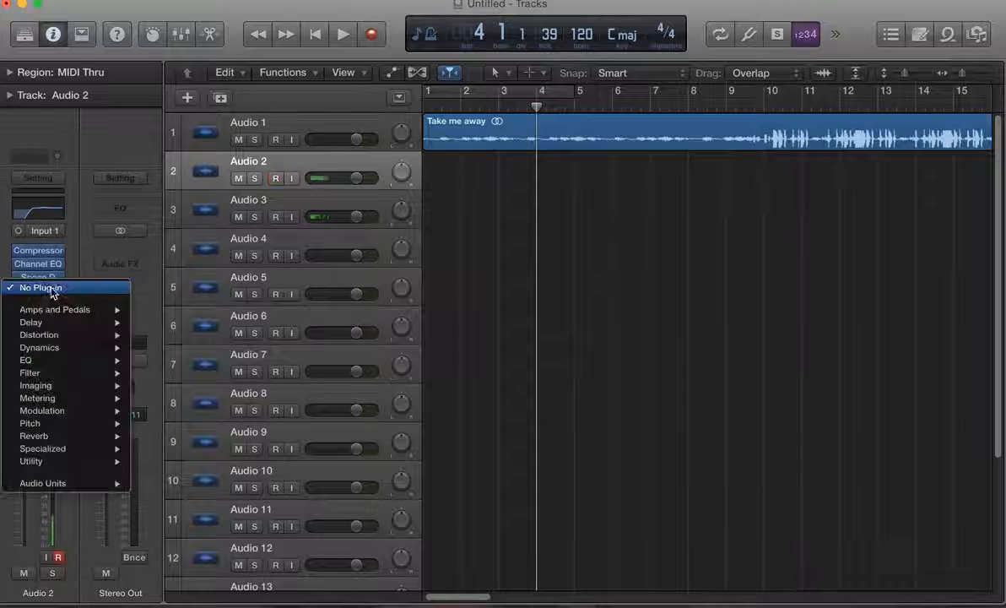
pyautogui.moveTo(65, 422)
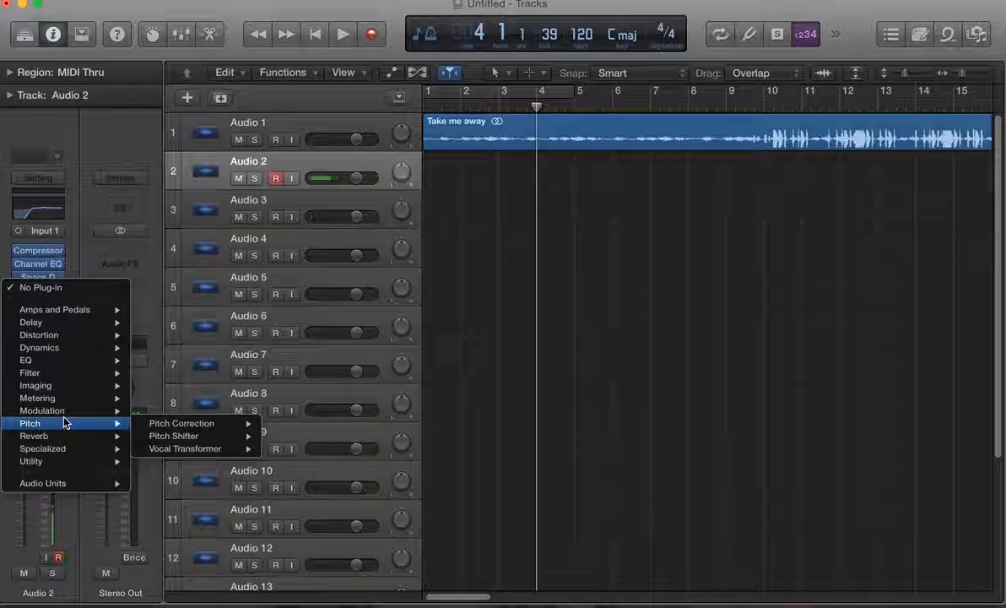
pyautogui.moveTo(203, 423)
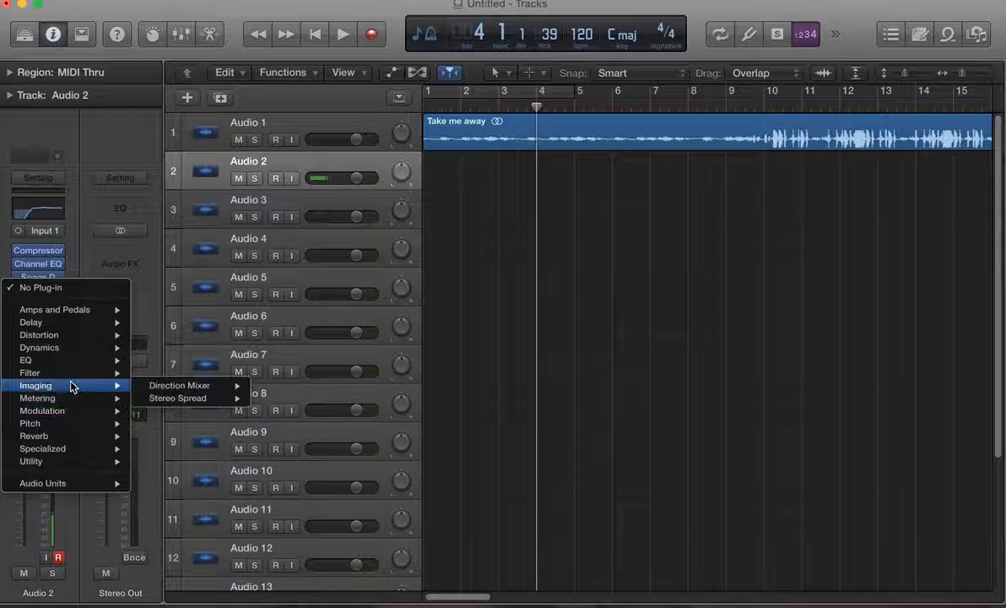
pyautogui.moveTo(71, 380)
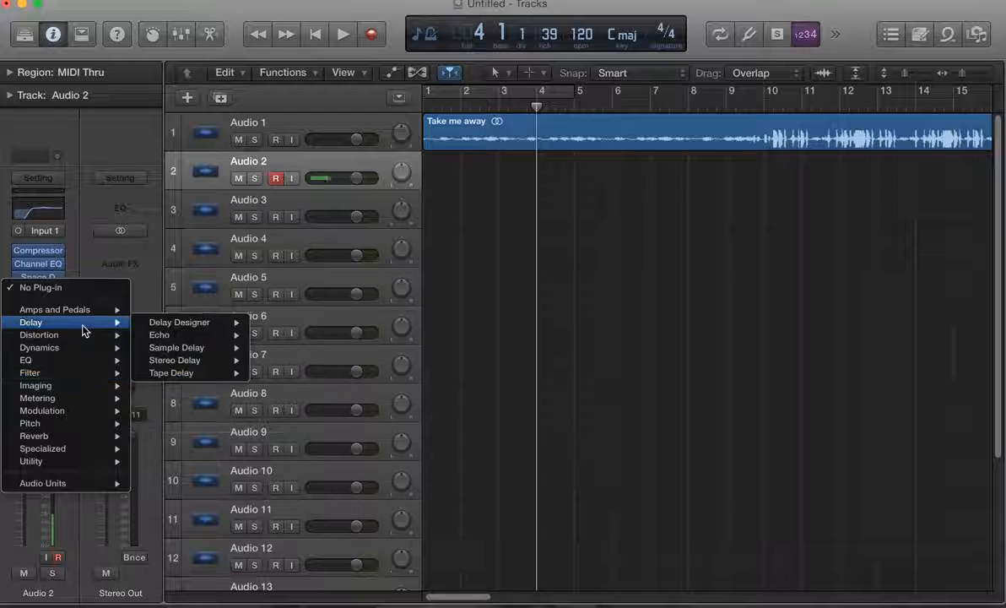
pyautogui.moveTo(70, 402)
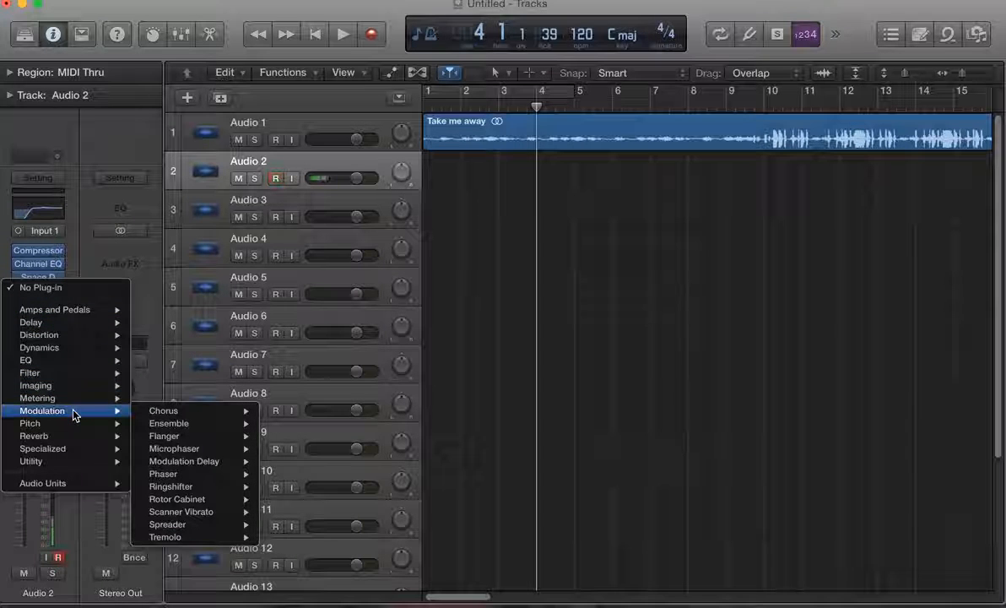
pyautogui.click(82, 234)
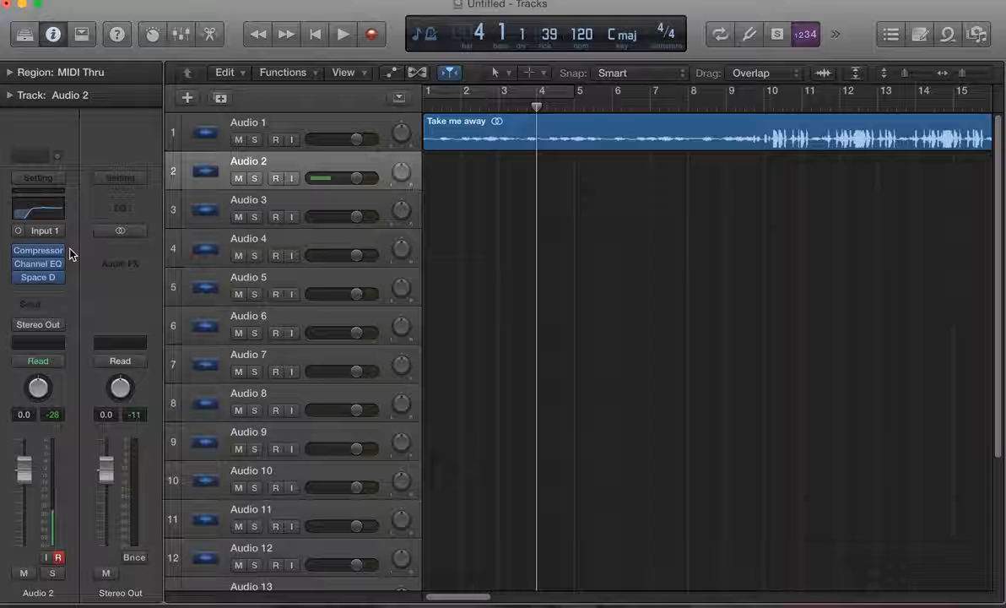
pyautogui.click(28, 289)
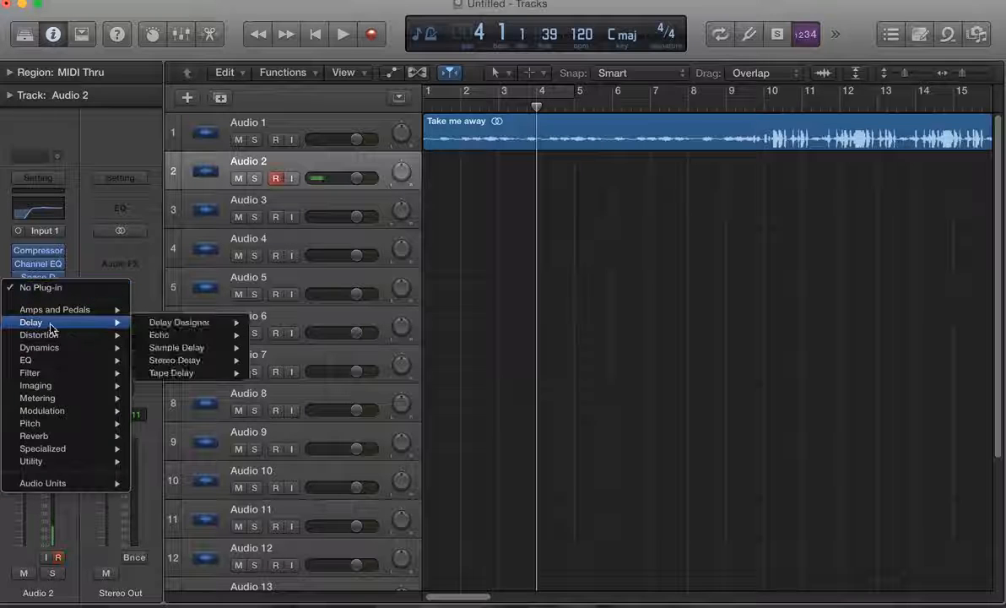
pyautogui.click(74, 234)
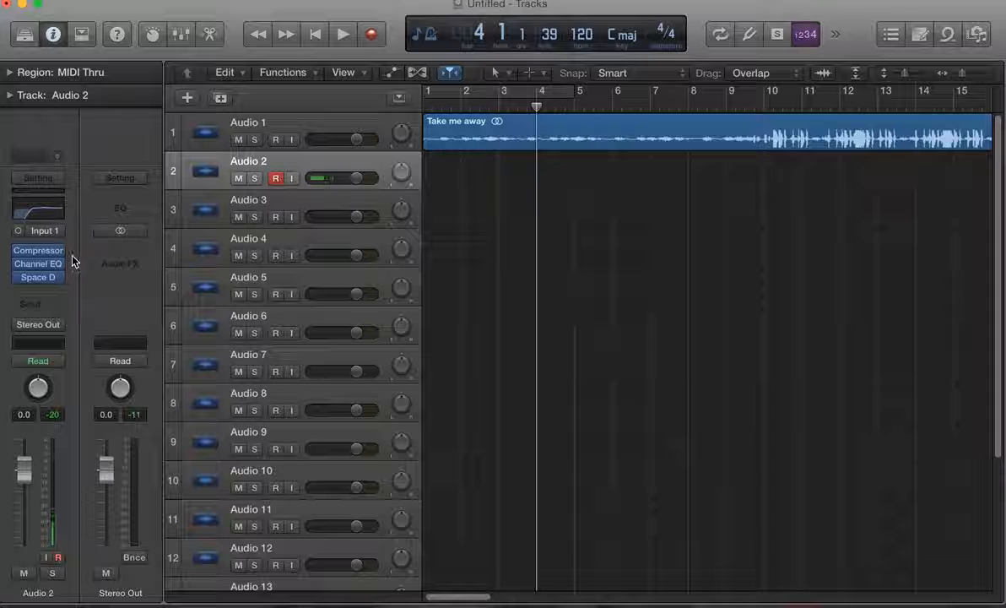
pyautogui.click(40, 277)
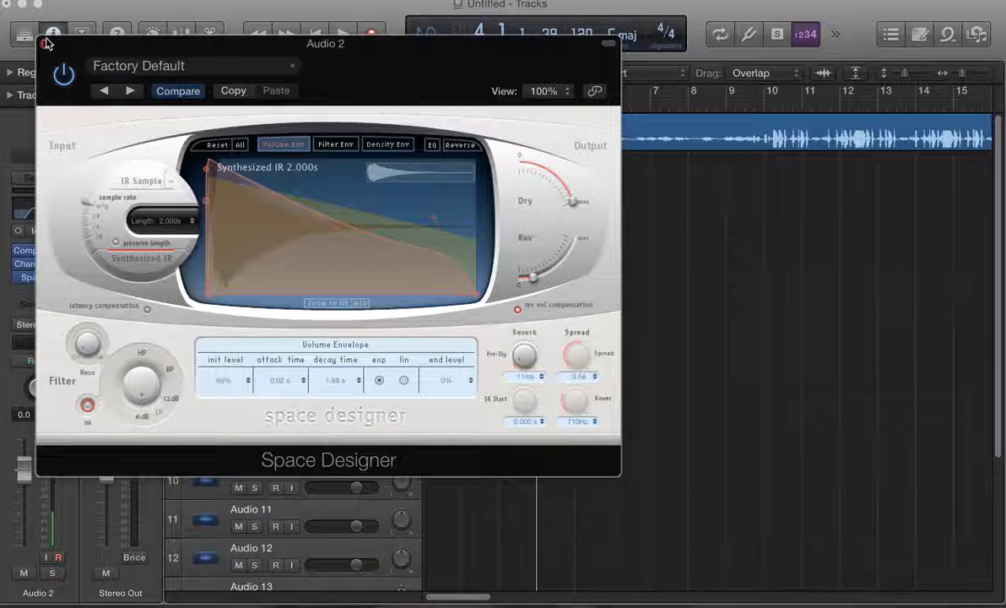
pyautogui.click(46, 42)
pyautogui.click(279, 201)
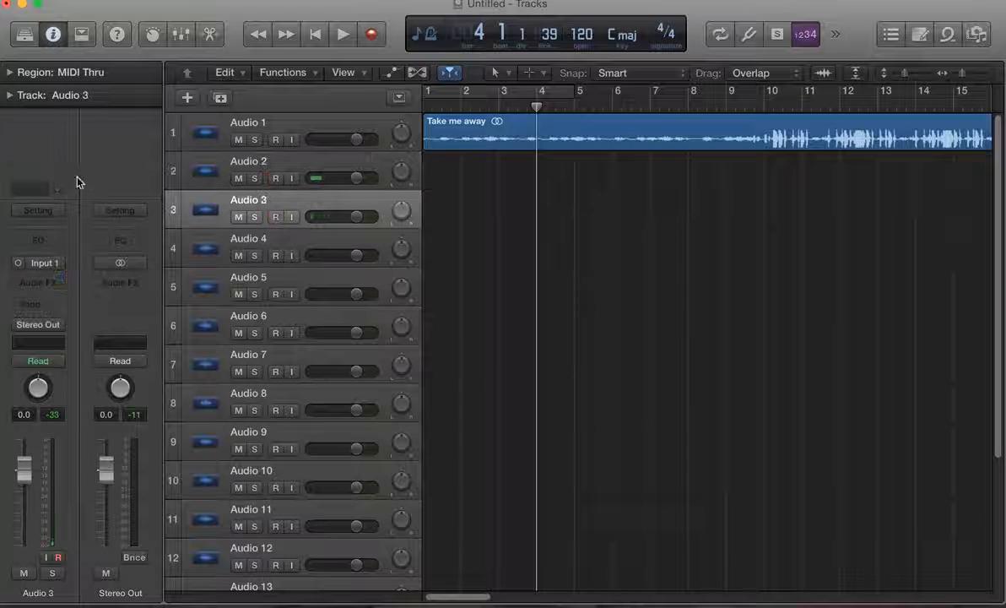
pyautogui.click(39, 209)
pyautogui.click(79, 184)
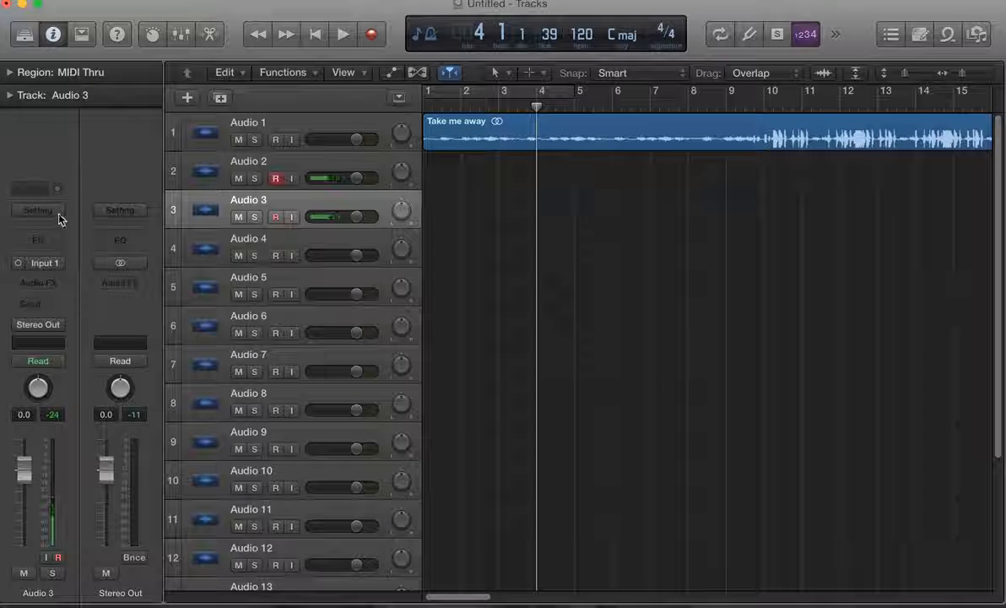
pyautogui.click(285, 174)
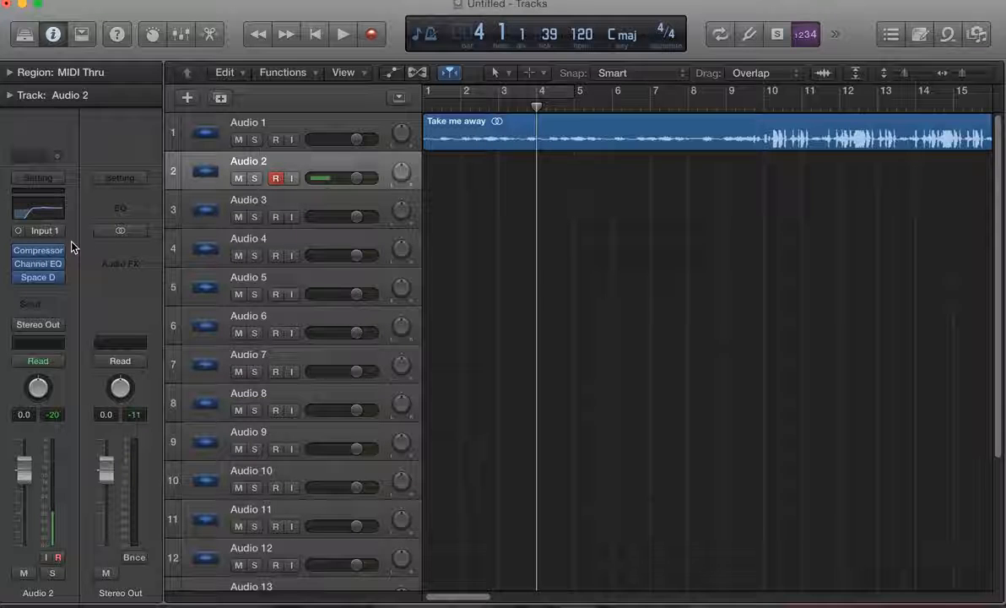
# Load the Rap preset channel strip setting onto the Audio 3 track
pyautogui.click(252, 200)
pyautogui.click(41, 209)
pyautogui.click(38, 366)
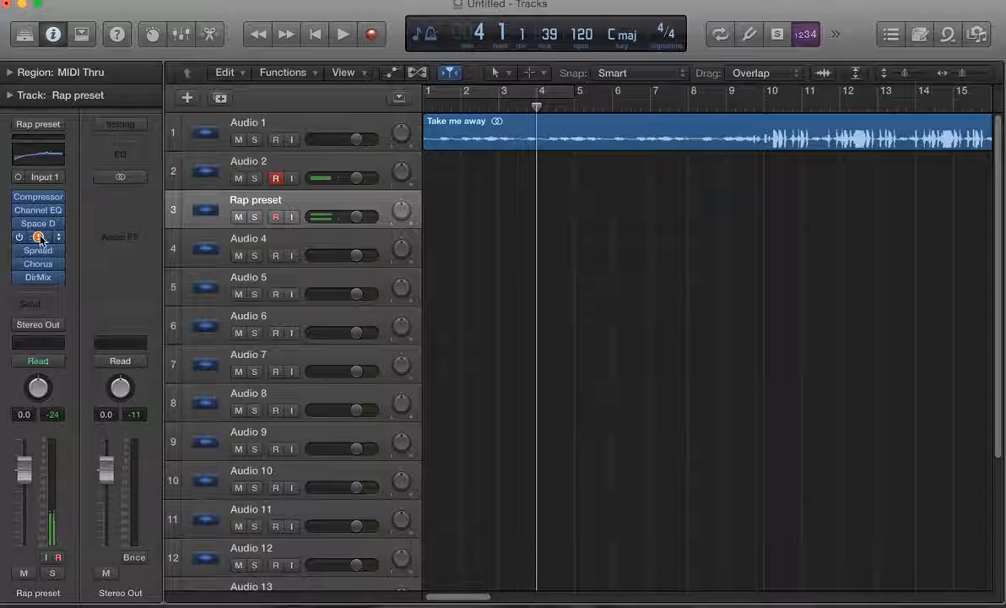
# Review the Compressor, Stereo Spread, Chorus and Direction Mixer on the Rap preset track, and reselect the Audio 2 track
pyautogui.click(48, 201)
pyautogui.click(42, 44)
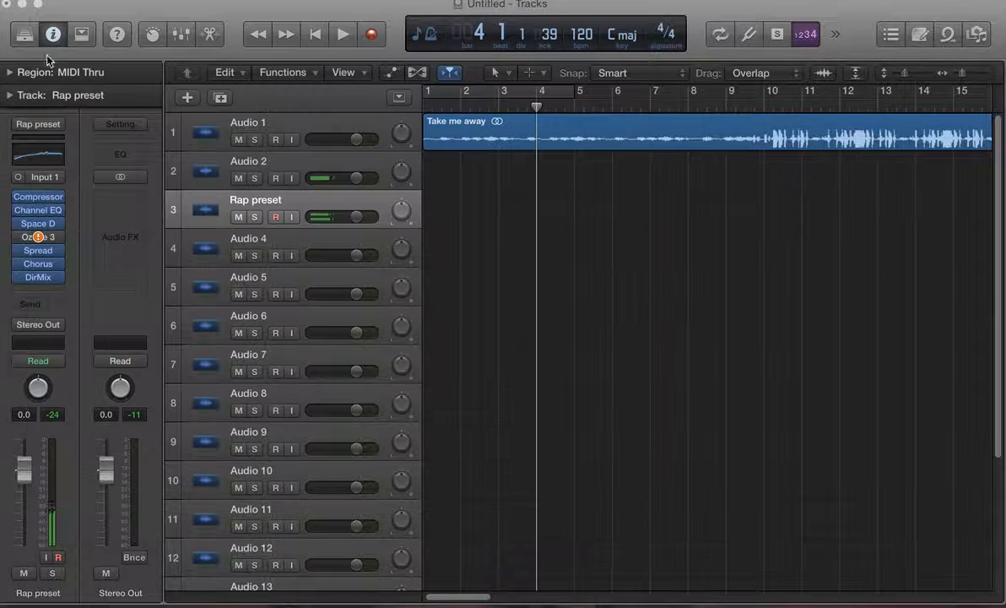
pyautogui.click(47, 252)
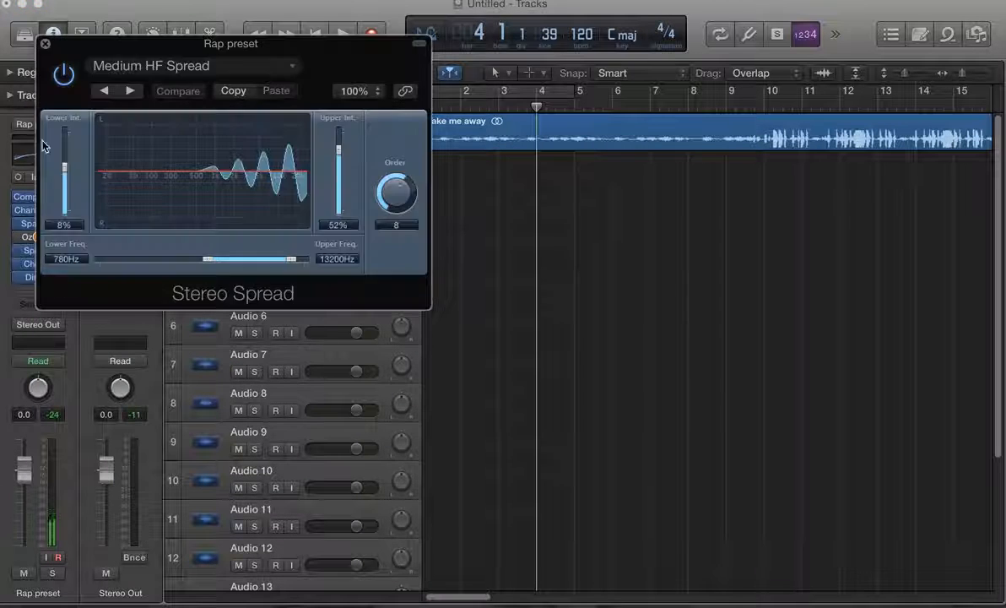
pyautogui.click(42, 44)
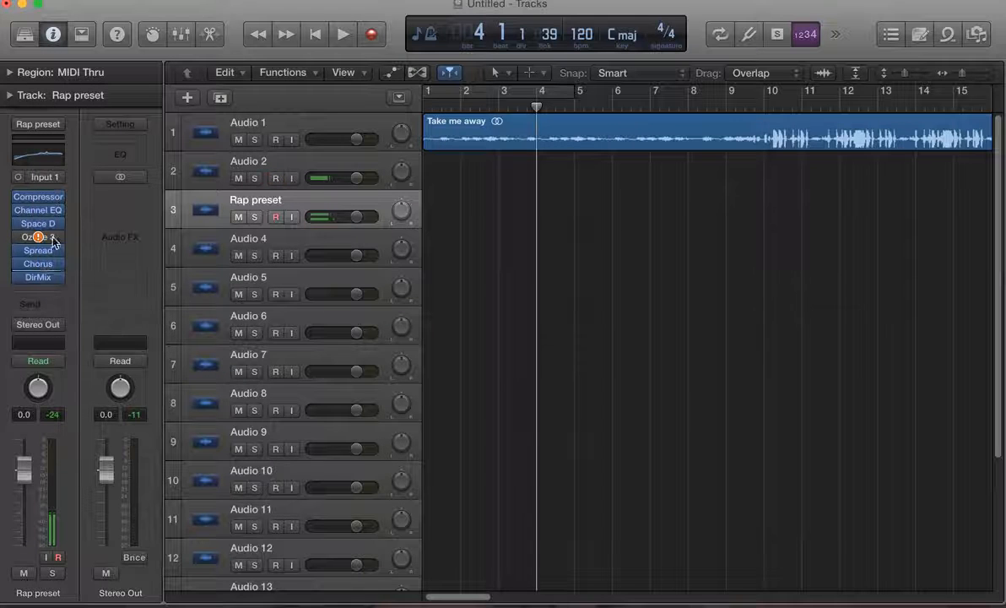
pyautogui.click(38, 264)
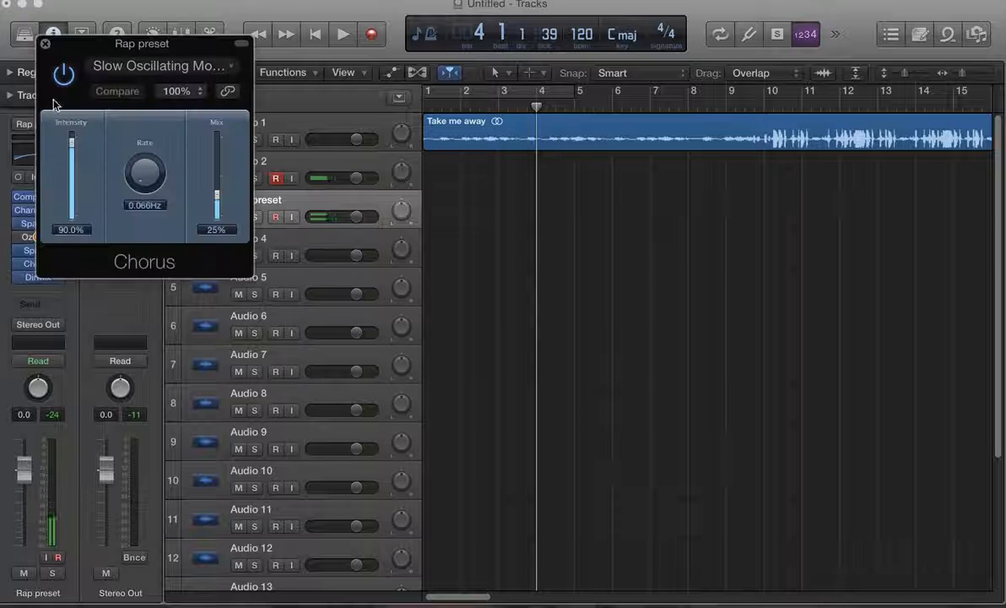
pyautogui.click(45, 43)
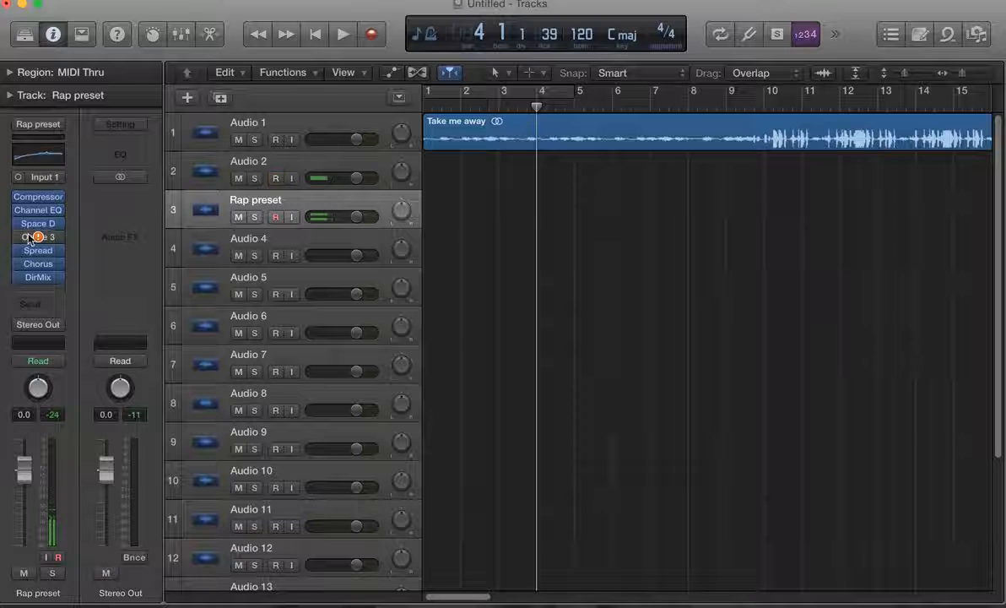
pyautogui.click(42, 277)
pyautogui.click(45, 281)
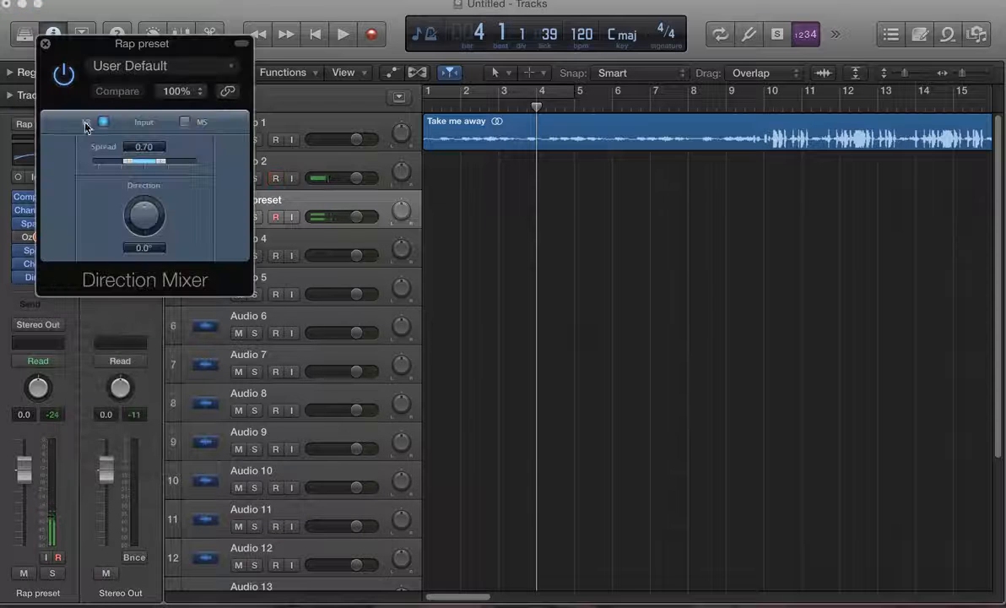
pyautogui.click(45, 44)
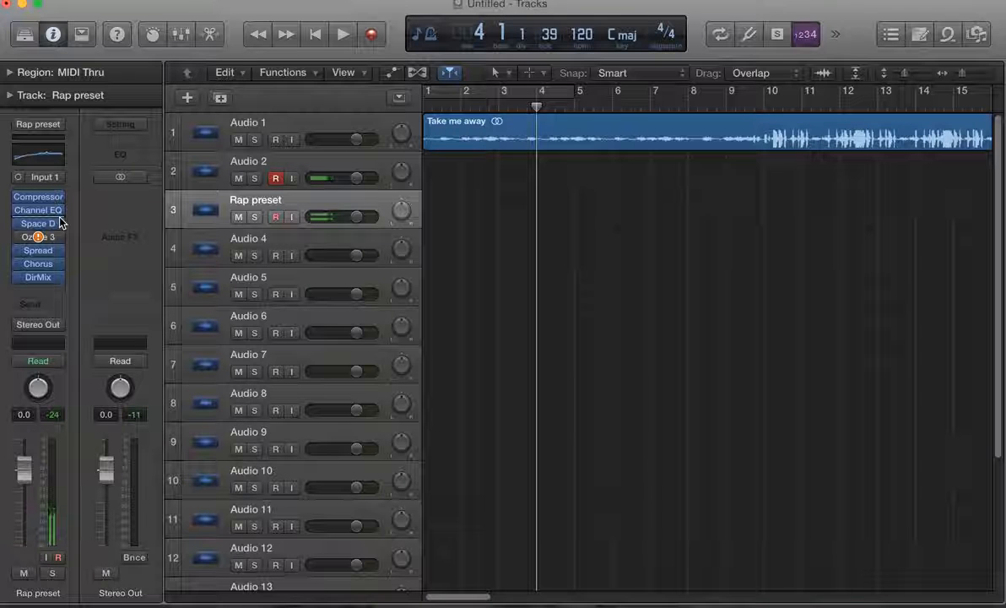
pyautogui.click(306, 169)
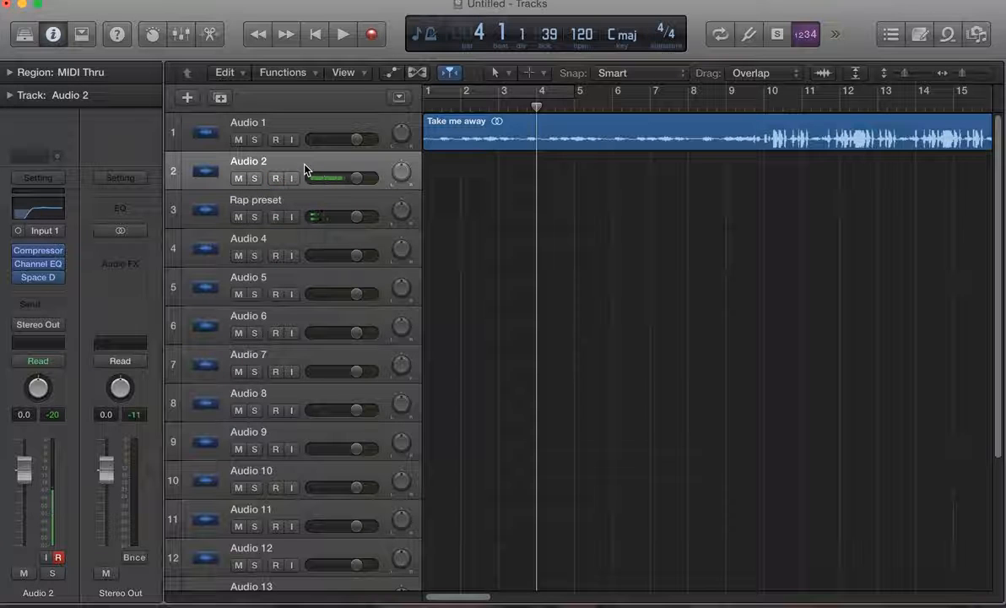